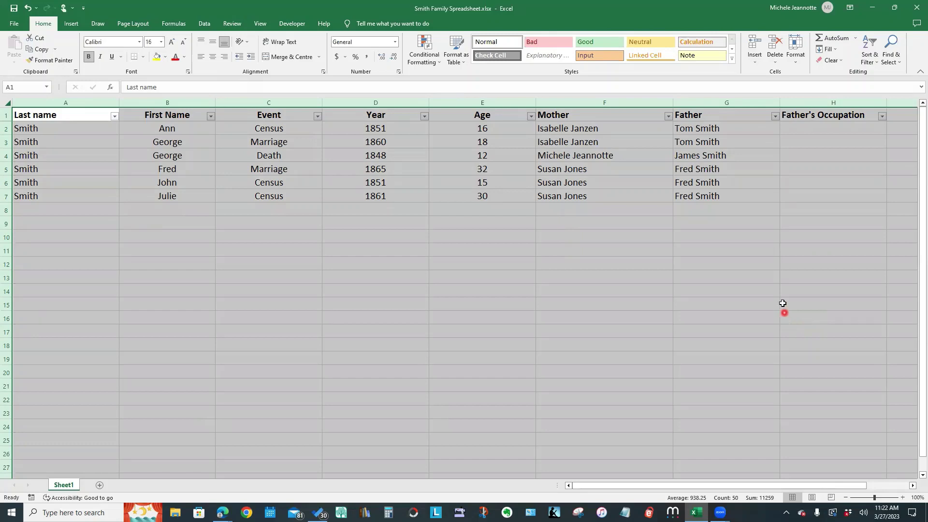
Turn off the column filters and sort the whole sheet by Last name, then by Event
click(202, 24)
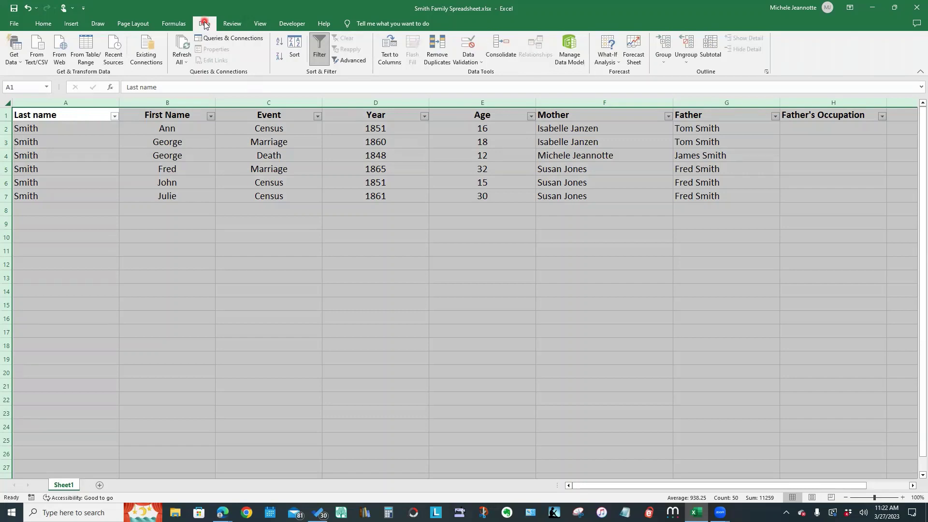
click(316, 59)
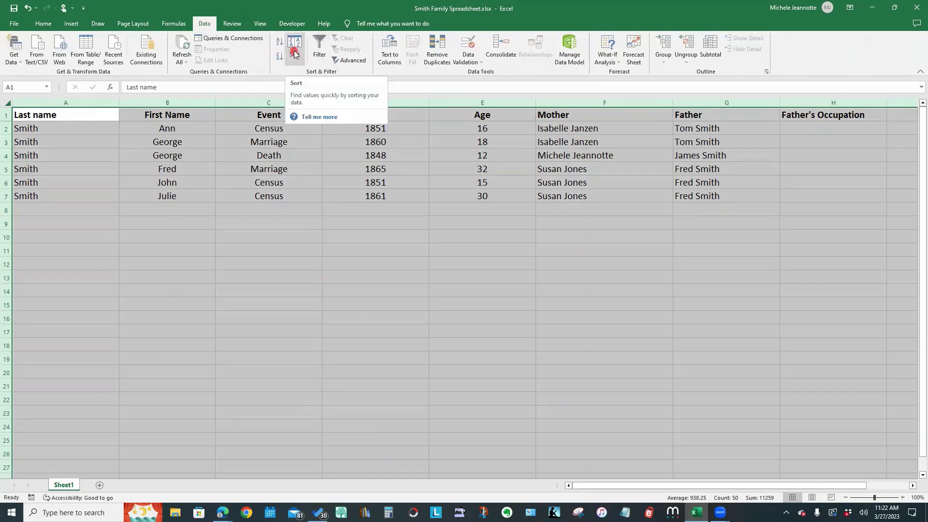
click(295, 53)
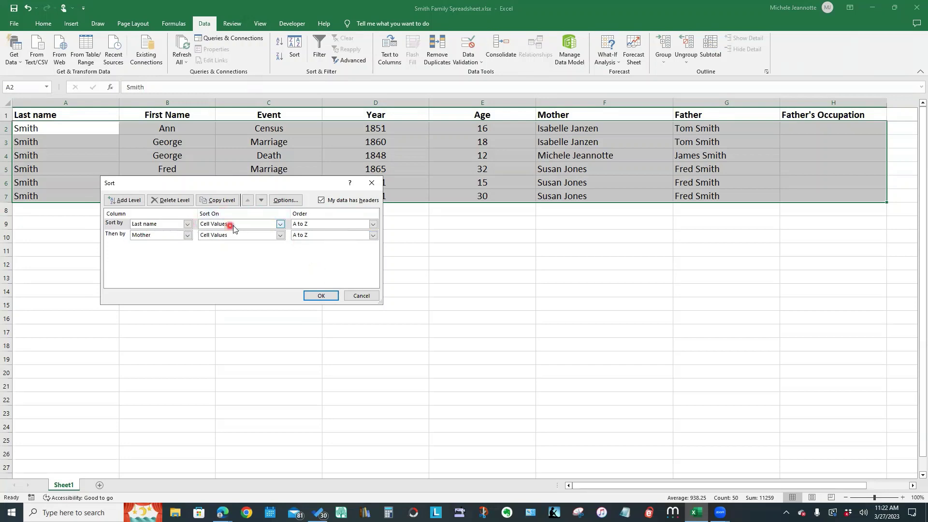
click(186, 235)
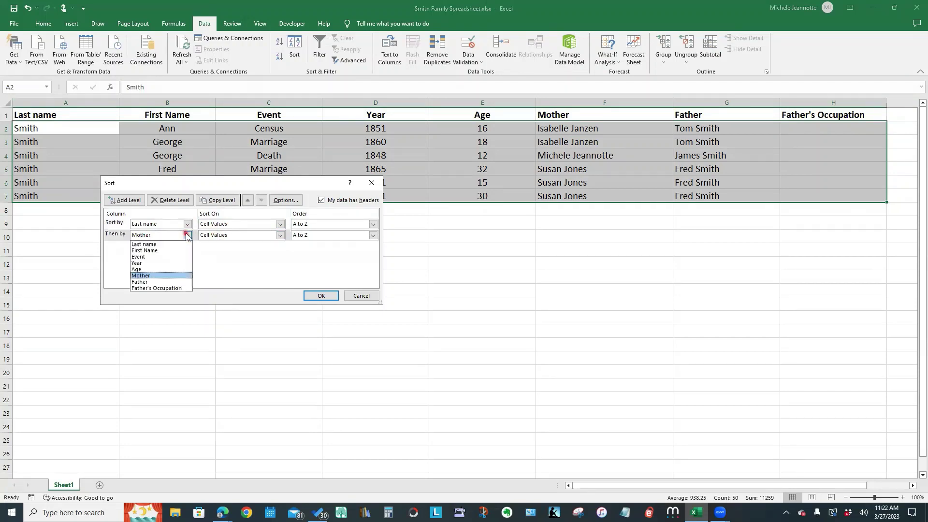
click(140, 256)
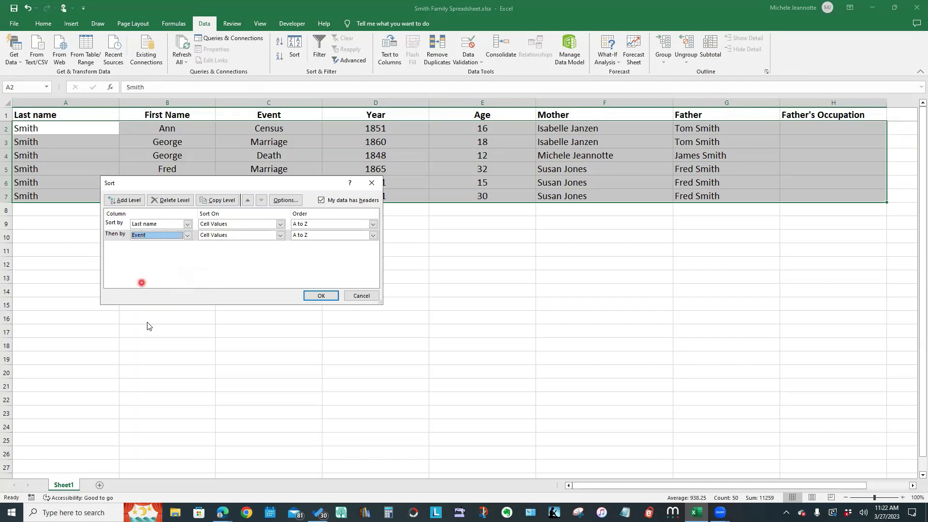
click(321, 296)
key(ctrl+a)
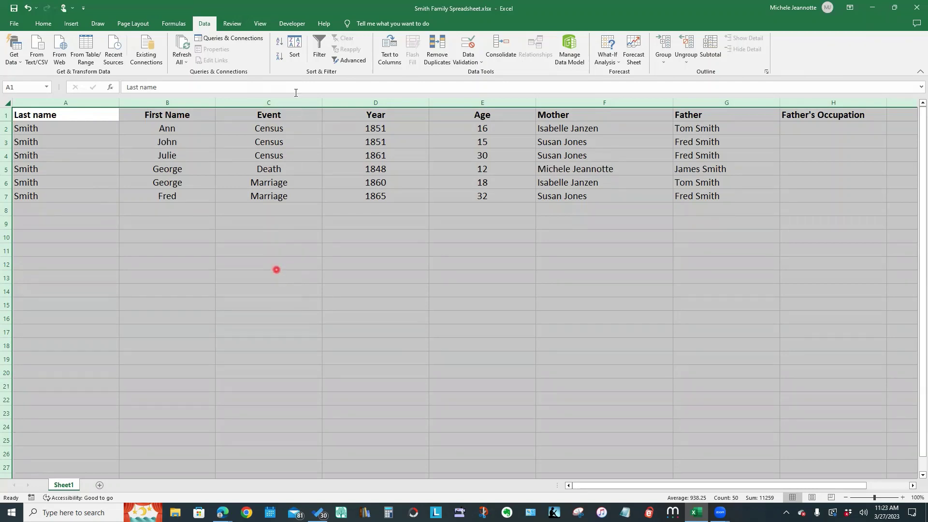
click(222, 345)
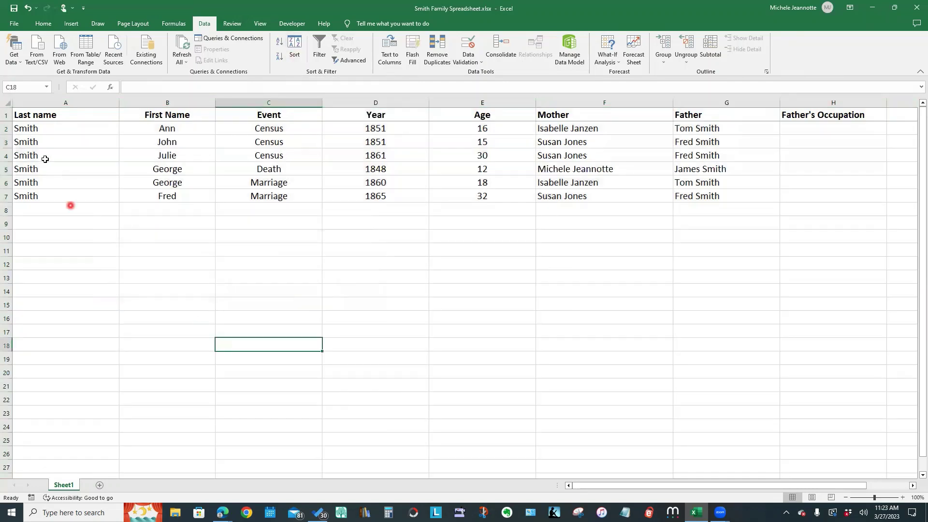
Set up a three-level sort of the whole sheet by Last name, then Event, then Year
click(5, 102)
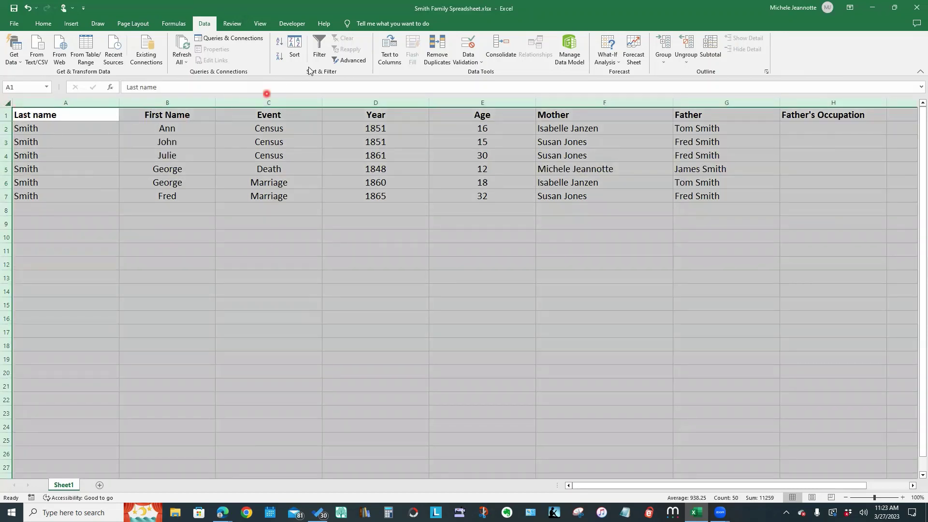
click(293, 53)
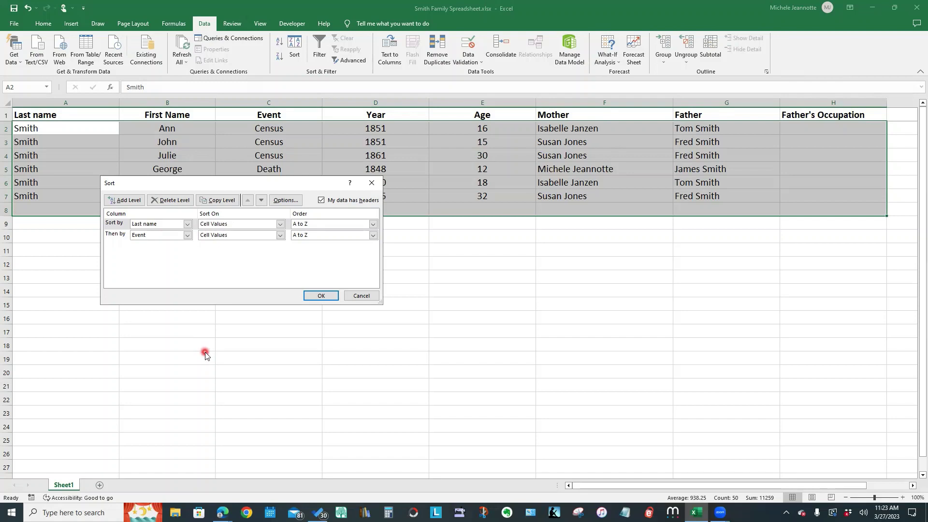
click(123, 201)
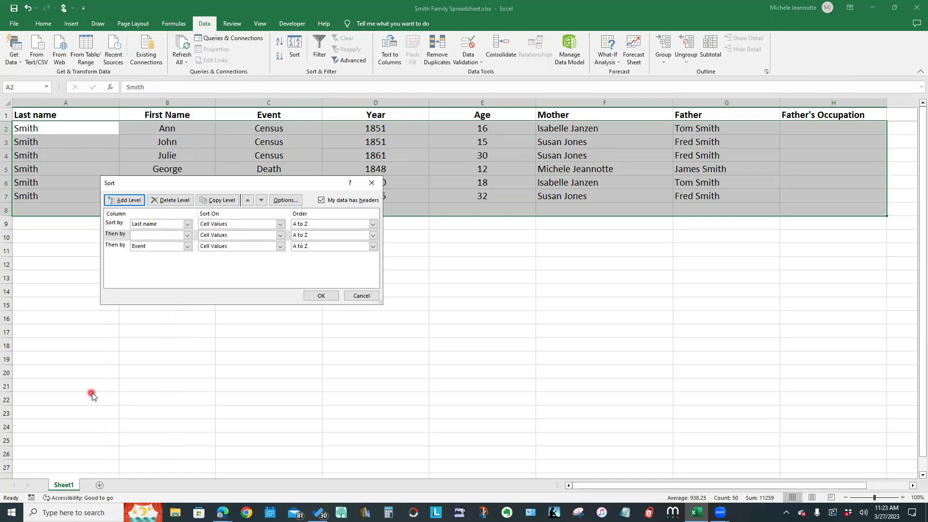
click(187, 236)
click(164, 256)
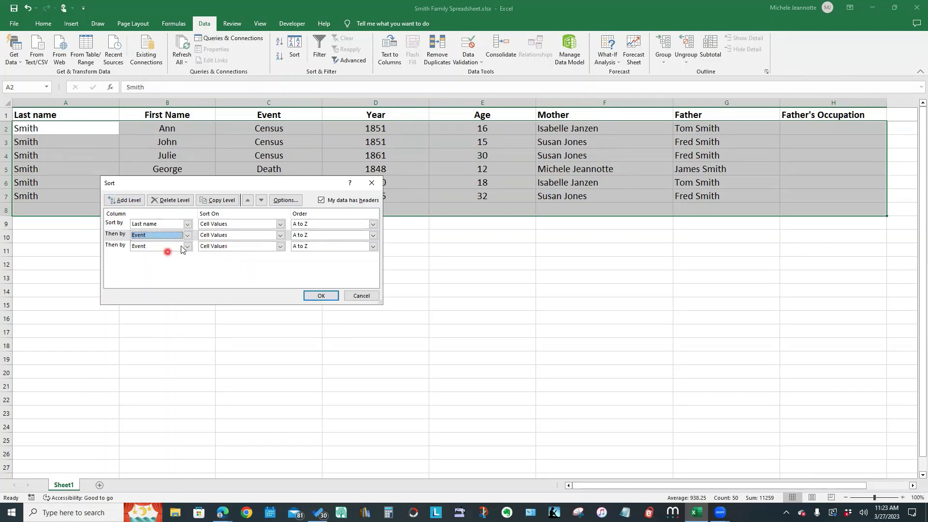
click(188, 246)
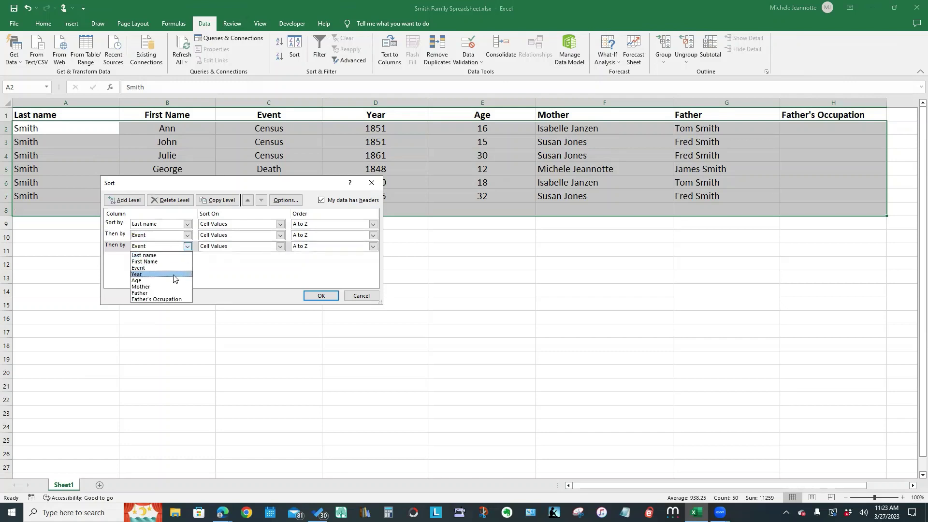
click(173, 275)
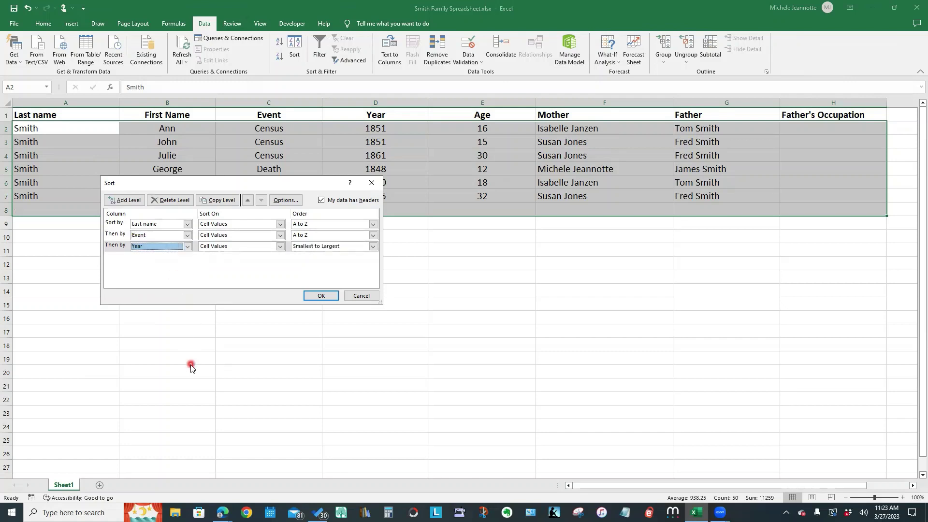
Set the Year sort level to Largest to Smallest and apply the sort
click(374, 246)
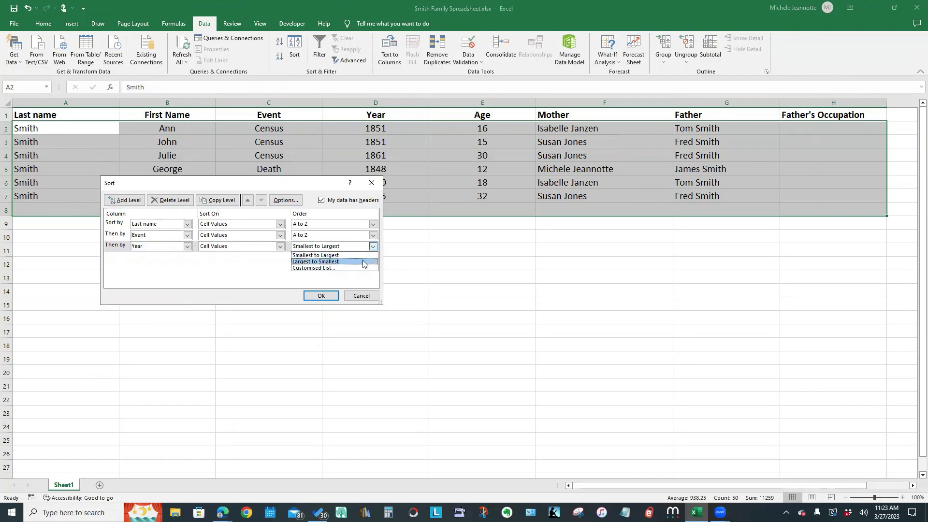
click(363, 262)
click(323, 298)
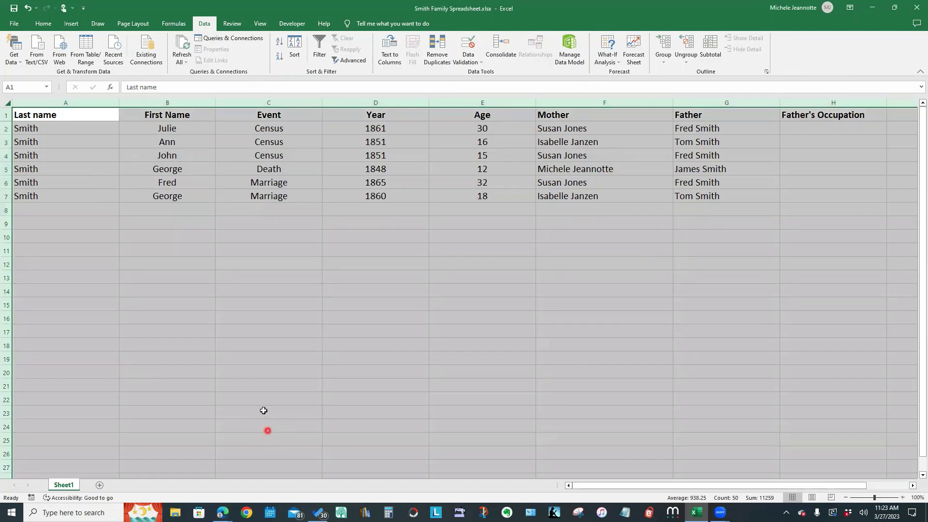
click(259, 401)
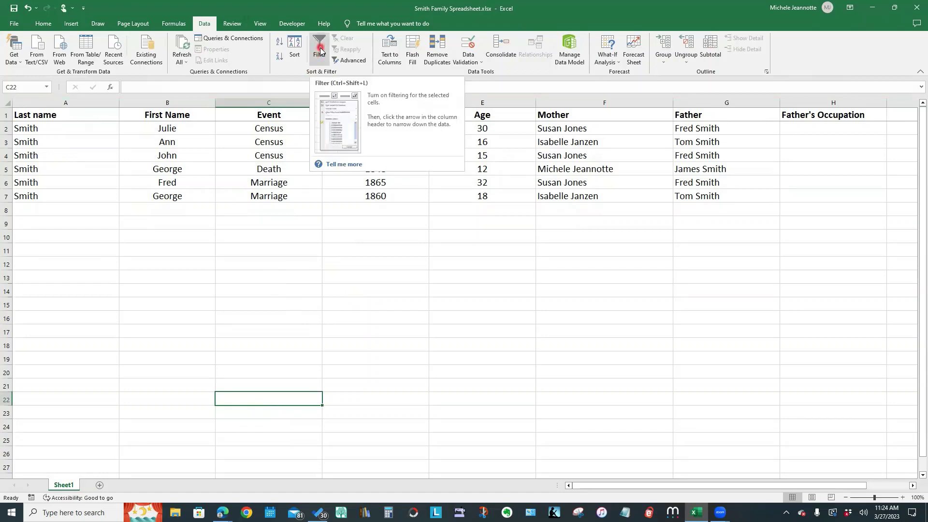
Turn on filtering for the whole sheet so every column header gets a filter, and deselect the sheet
click(9, 102)
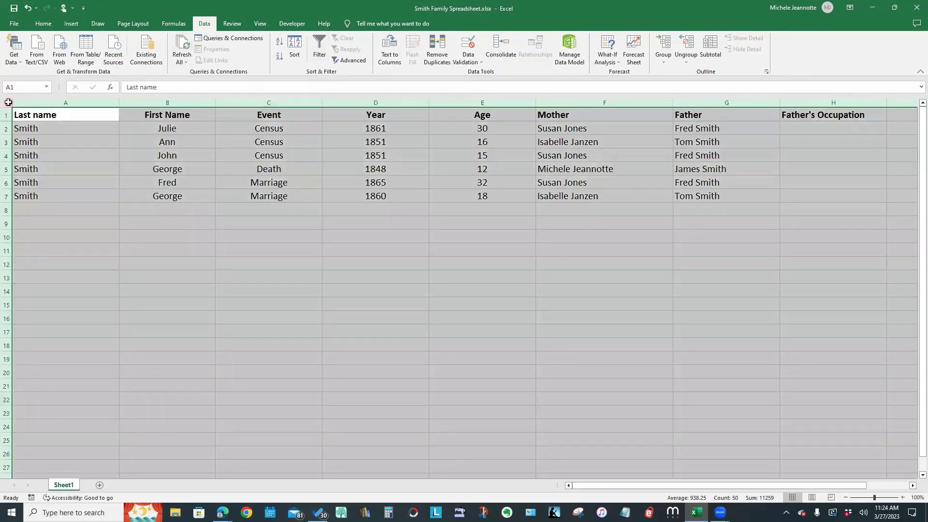
click(320, 43)
click(335, 365)
click(387, 346)
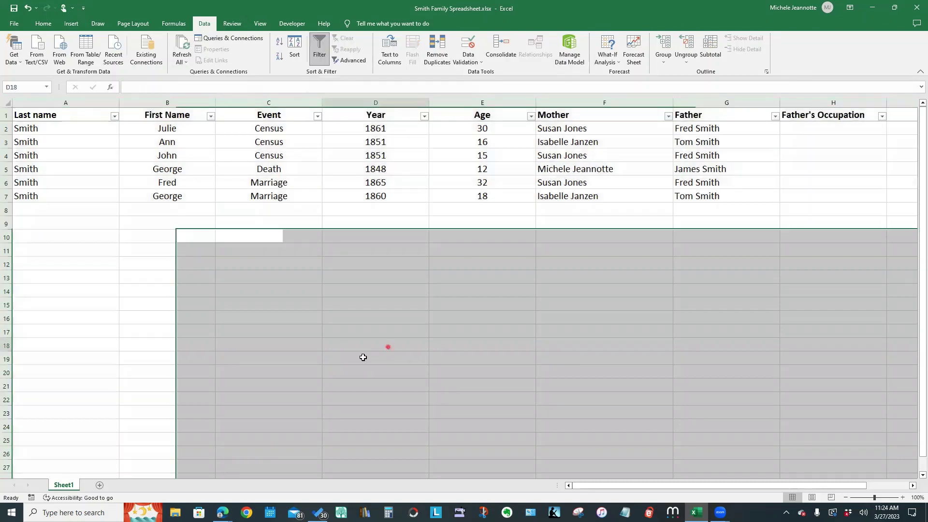
click(278, 263)
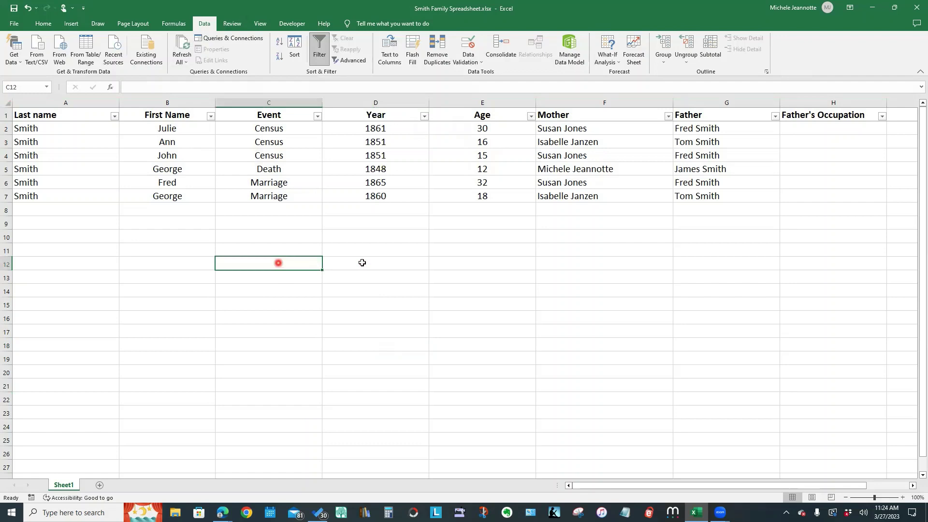
click(394, 261)
click(478, 303)
click(326, 318)
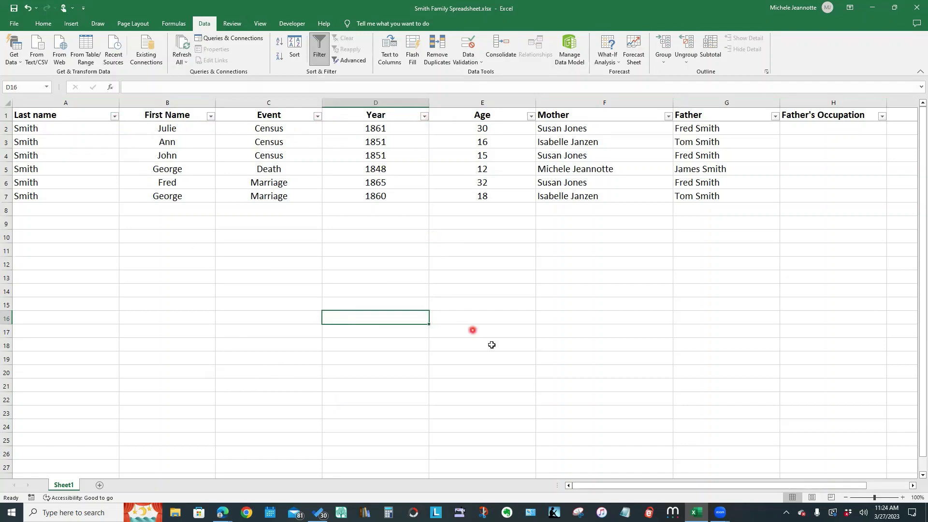
Filter the Event column to show only Marriage records
click(317, 116)
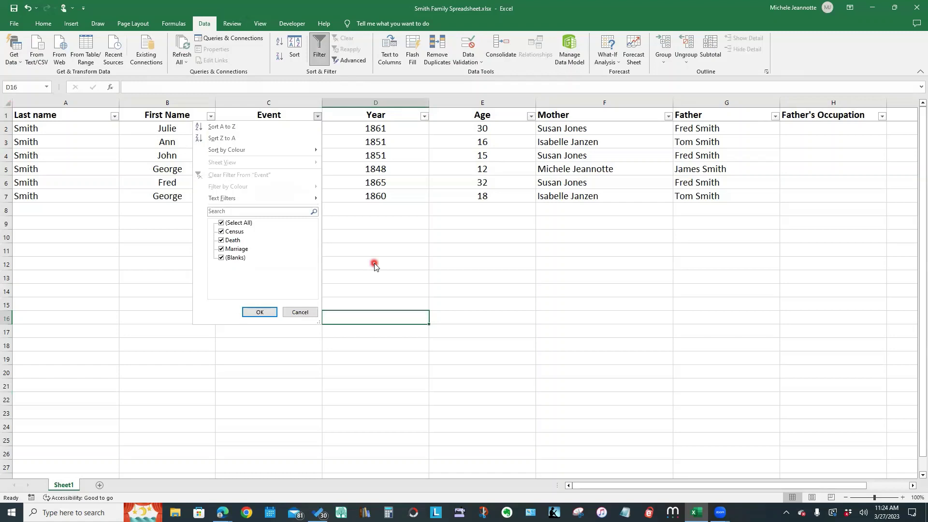
click(470, 265)
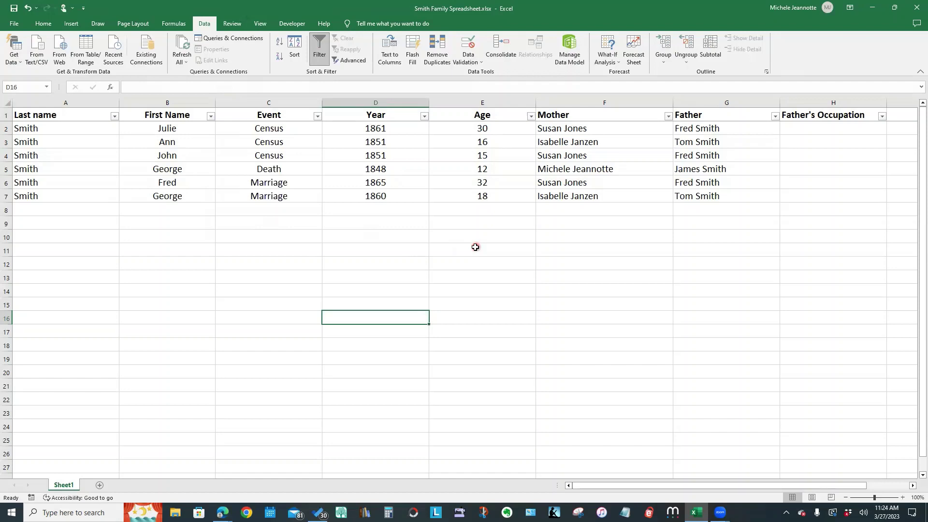
click(317, 116)
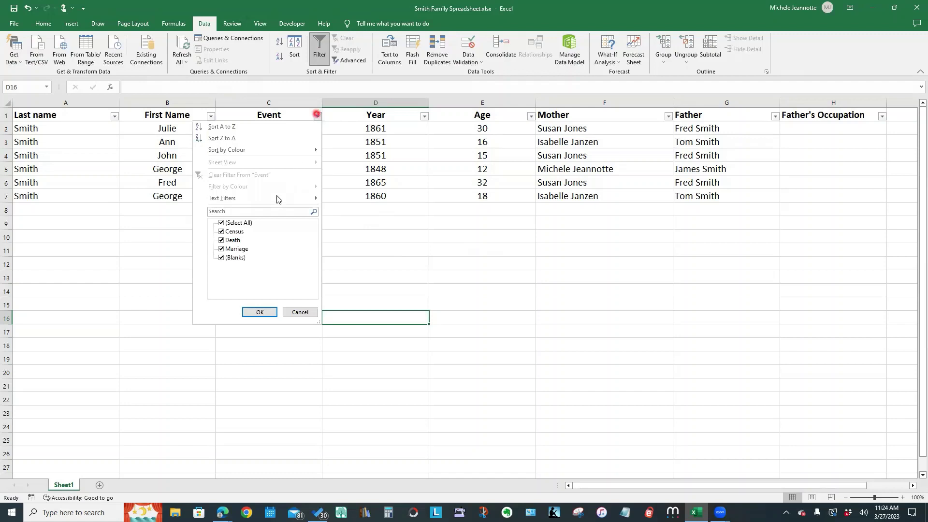
click(222, 224)
click(221, 250)
click(269, 314)
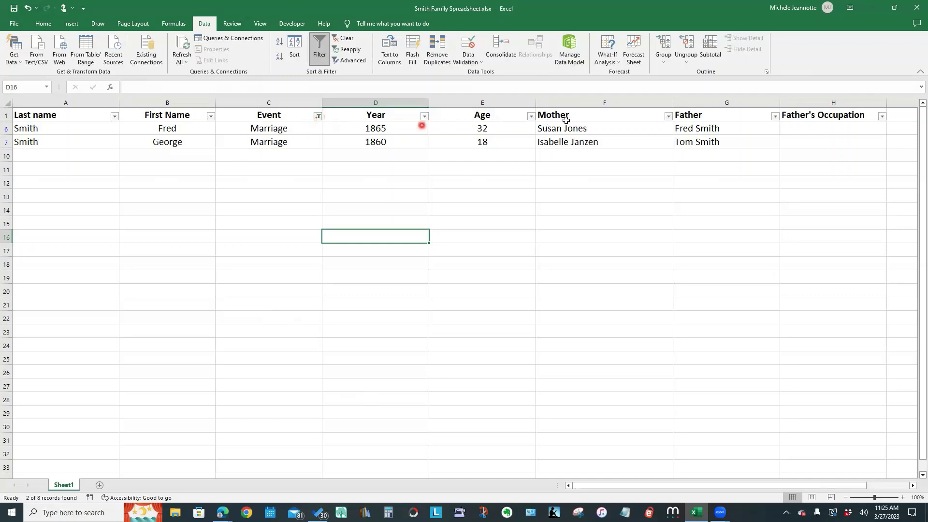
Filter the Mother column to show only the first mother in its list of values
click(669, 116)
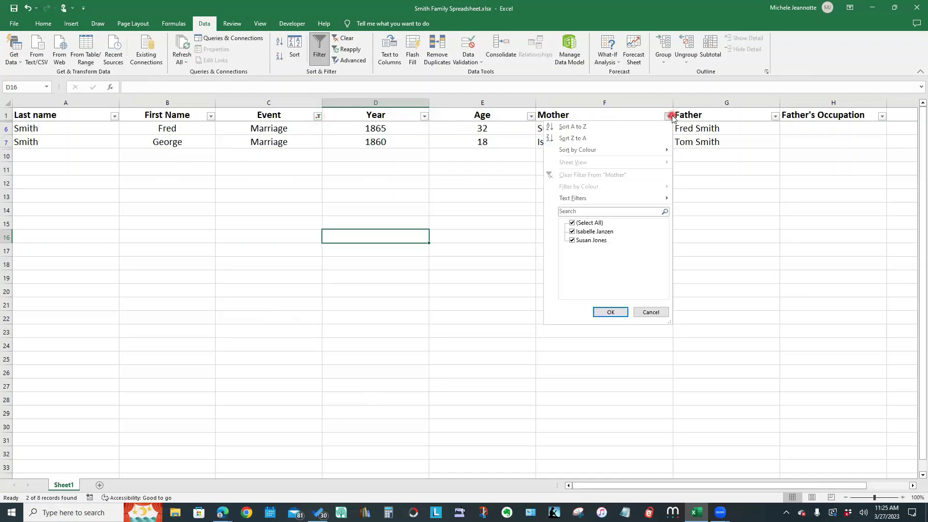
click(572, 223)
click(573, 233)
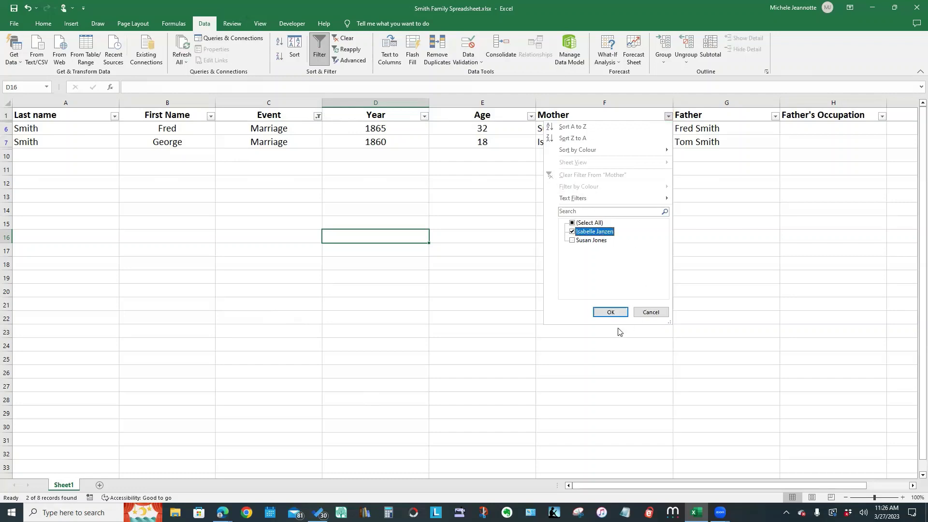
click(611, 313)
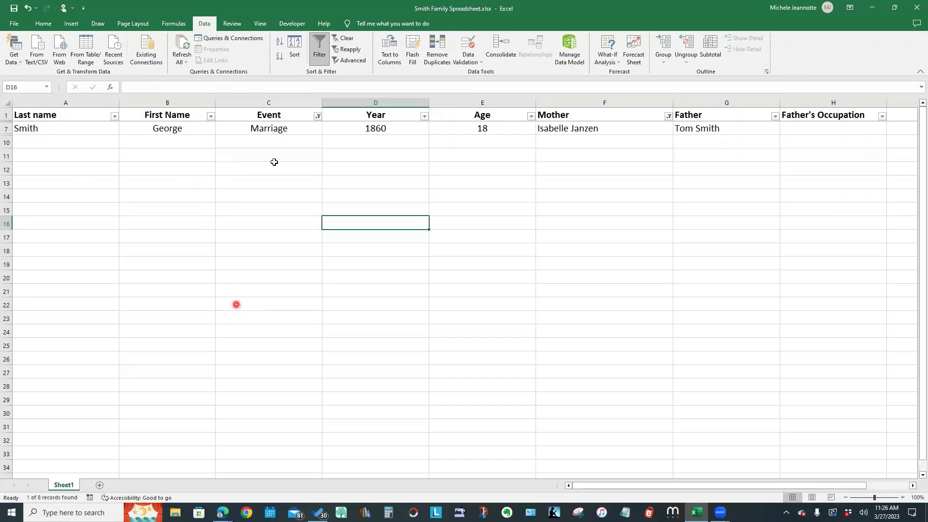
Turn off the column filters to bring back all the records
click(318, 53)
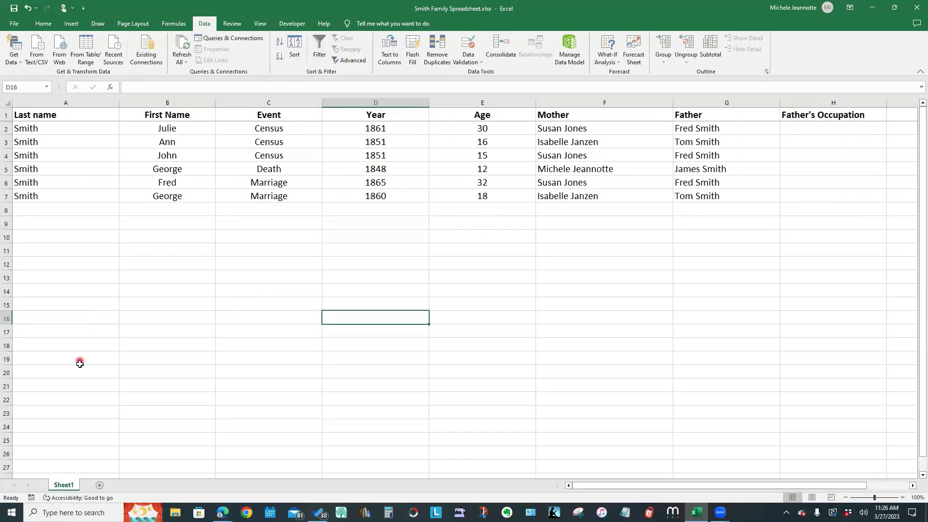
click(319, 46)
Switch to the FreeBMD search page in the browser, choose Births as the record type and enter the family surname
mouse_move(222, 513)
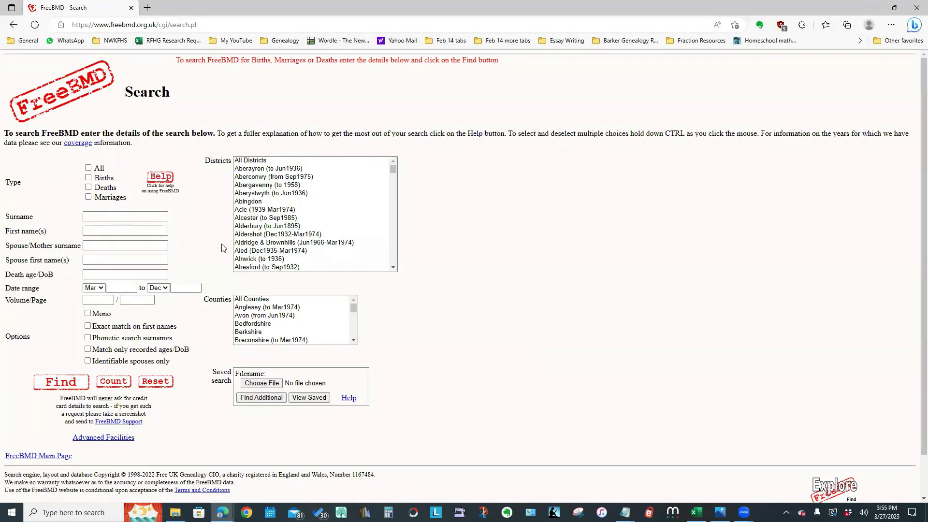
click(89, 178)
click(100, 218)
text(Renton)
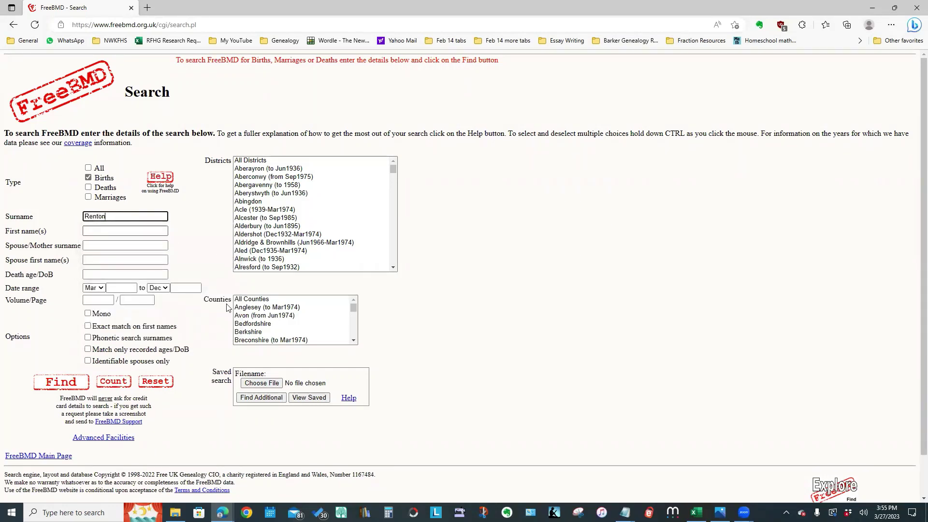
Set the search's date range from Sep 1837 to Dec 1900
click(97, 288)
click(95, 315)
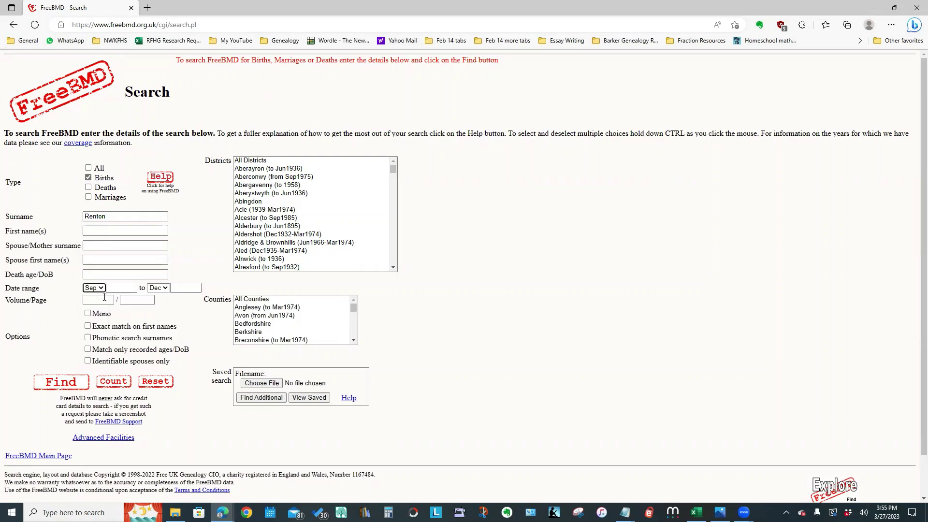
click(121, 288)
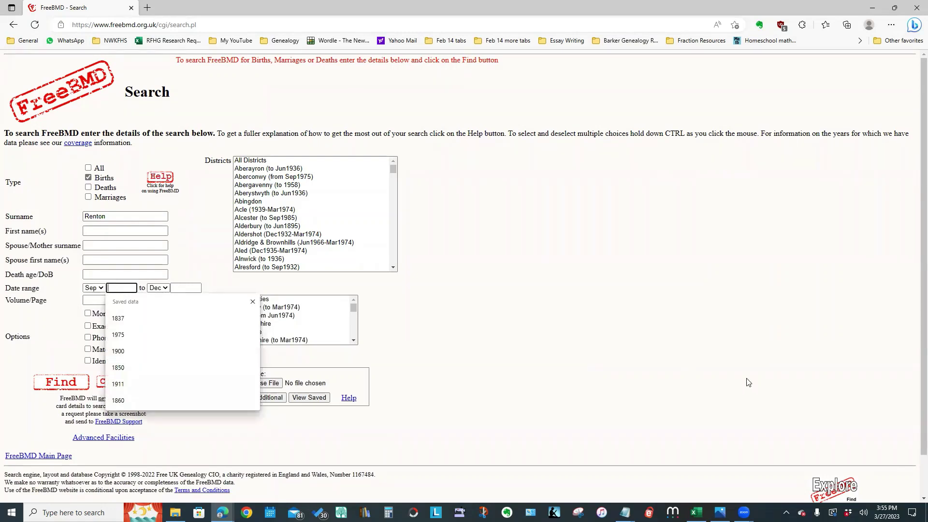
text(1837)
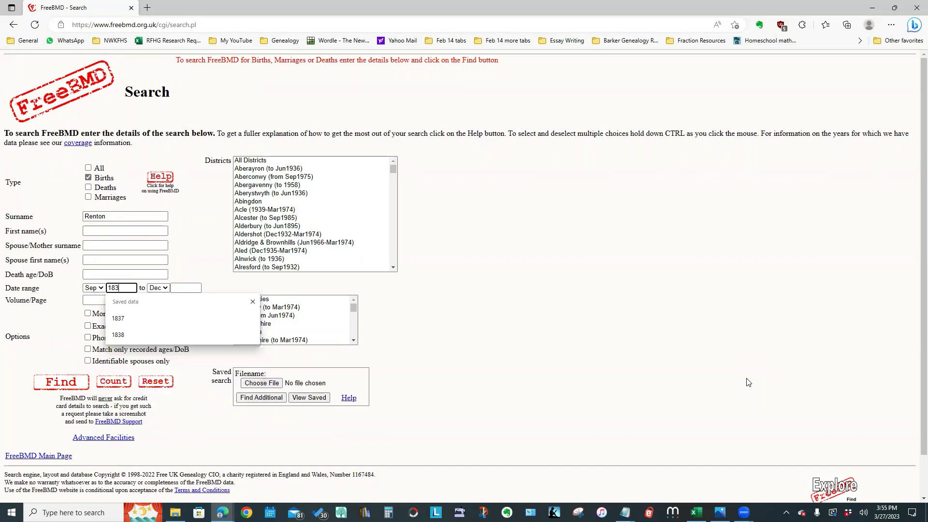
click(176, 288)
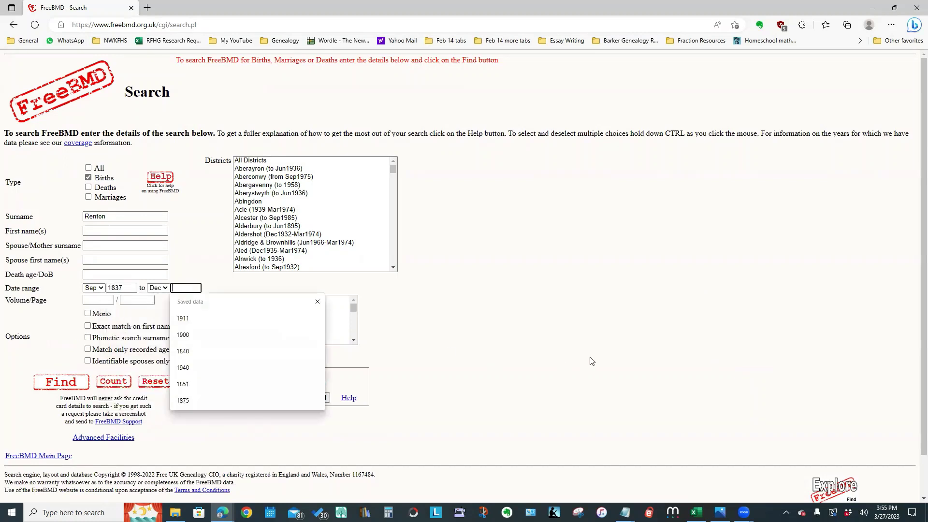
text(1900)
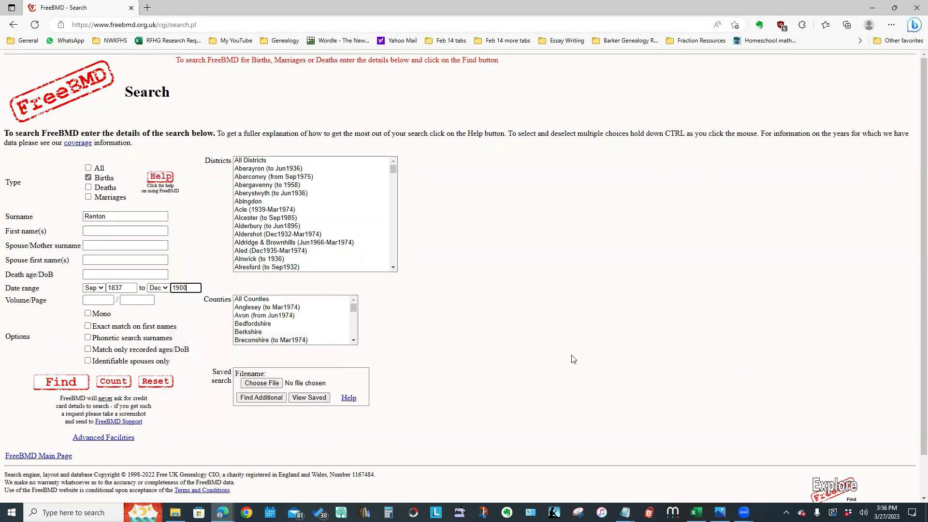
Select all districts and all counties for the FreeBMD births search and run it
click(241, 161)
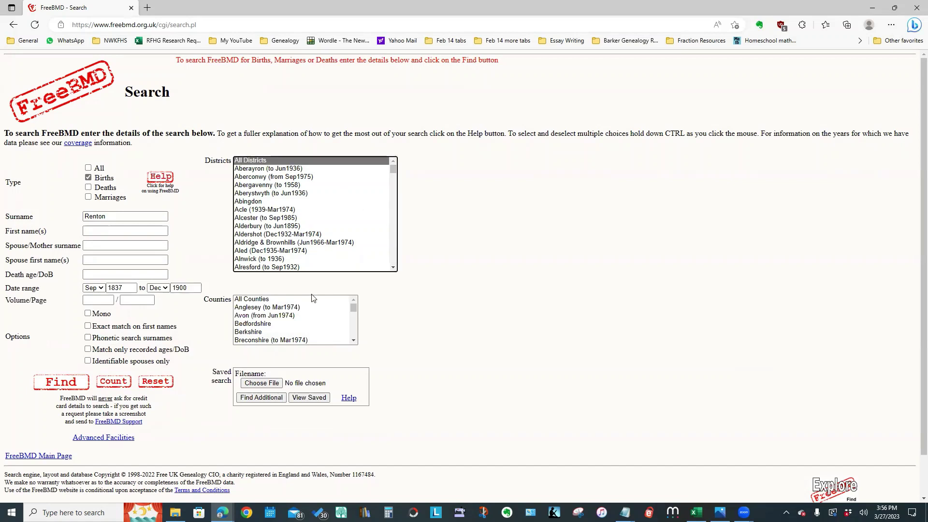
click(255, 300)
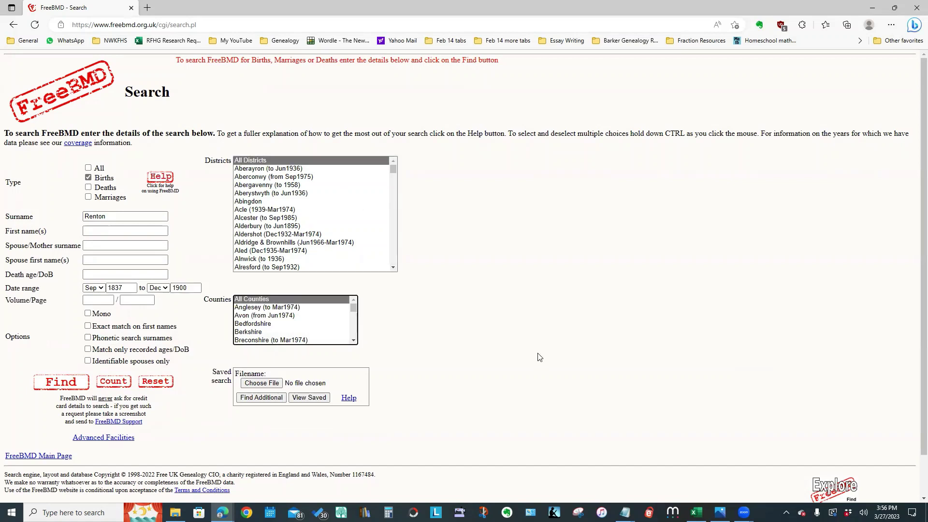
click(49, 386)
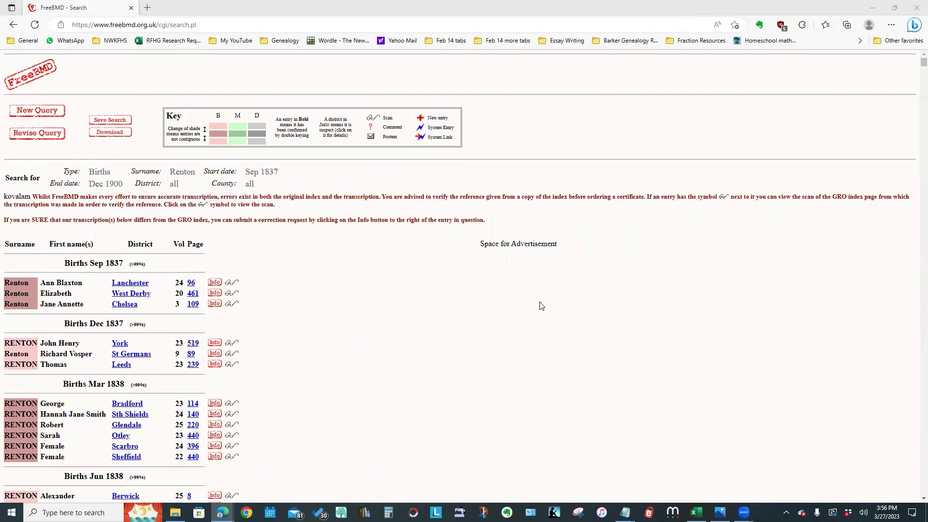
click(260, 430)
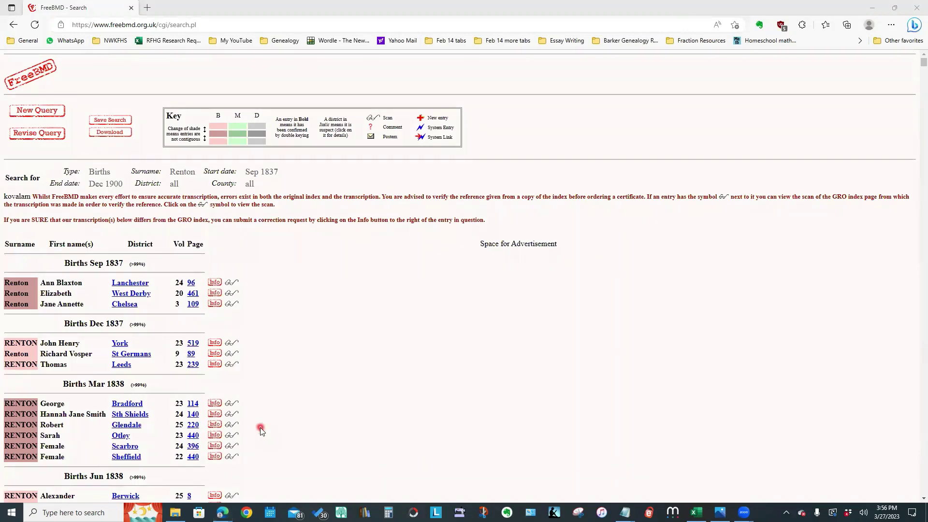
Download the birth search results and open the resulting file search (3).txt
click(112, 136)
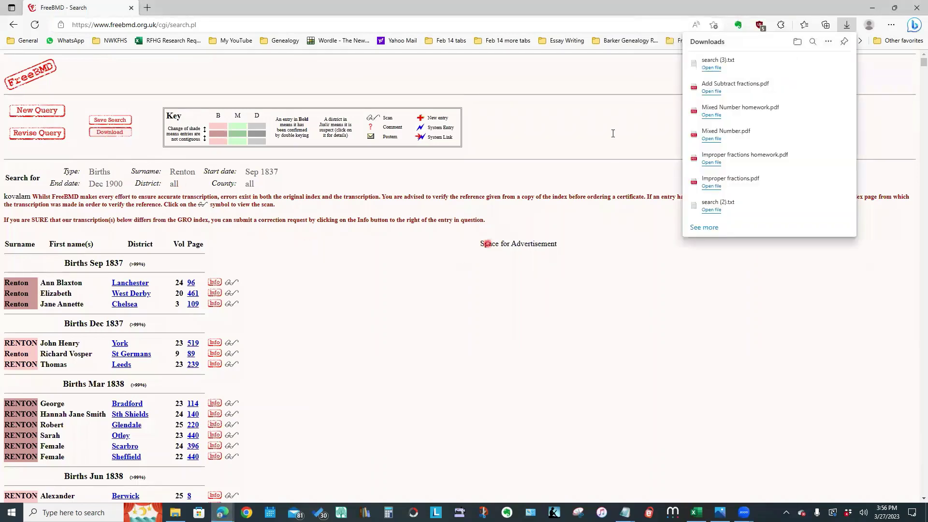
click(607, 106)
click(709, 66)
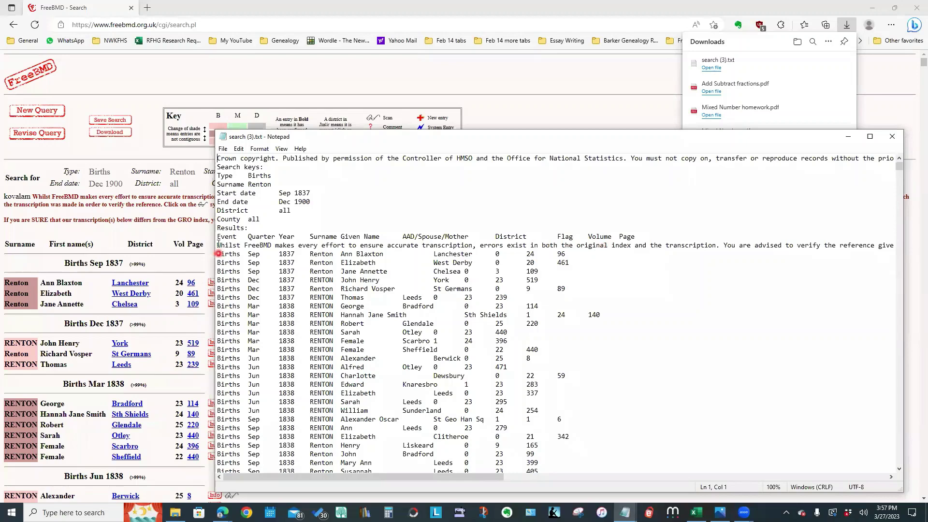
Copy the column heading line, Event through Page, from the results file and paste it into row 1 of a new blank Excel workbook
drag(218, 237, 649, 238)
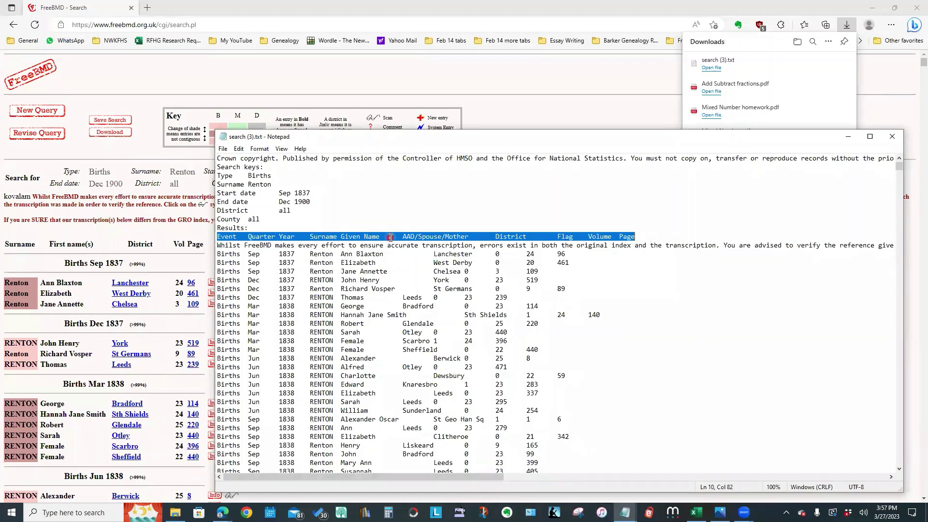
right_click(390, 239)
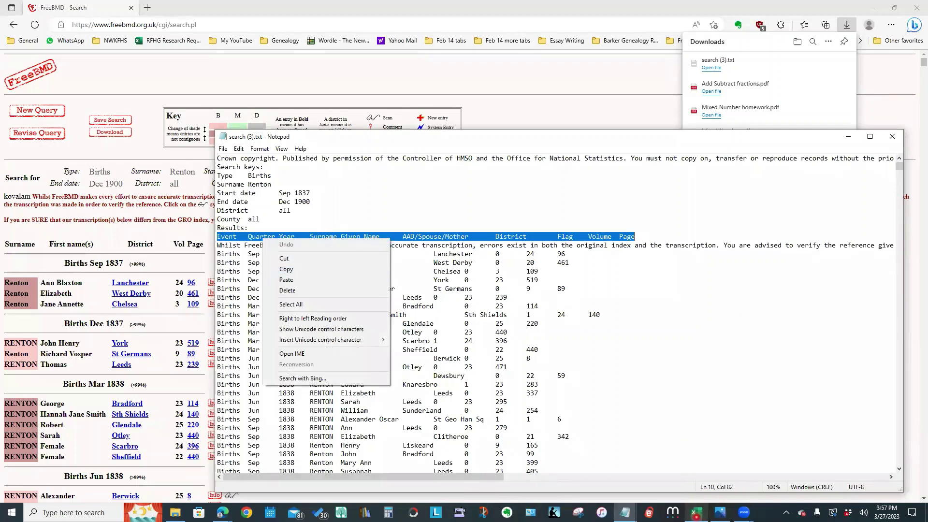
mouse_move(696, 513)
click(694, 482)
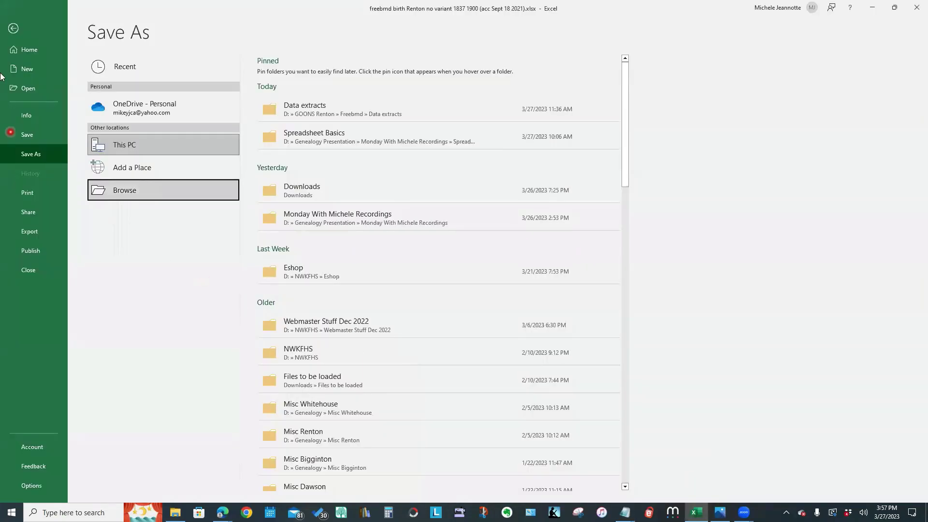
click(29, 72)
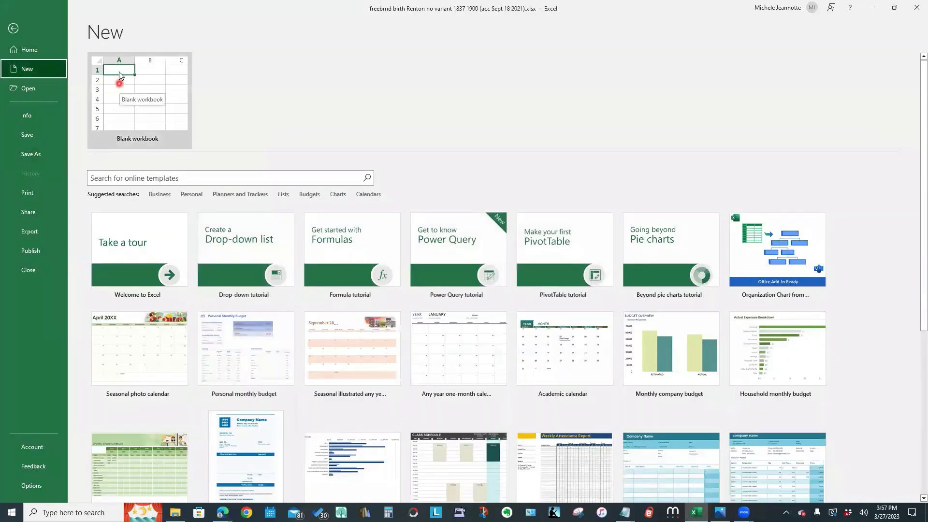
click(119, 71)
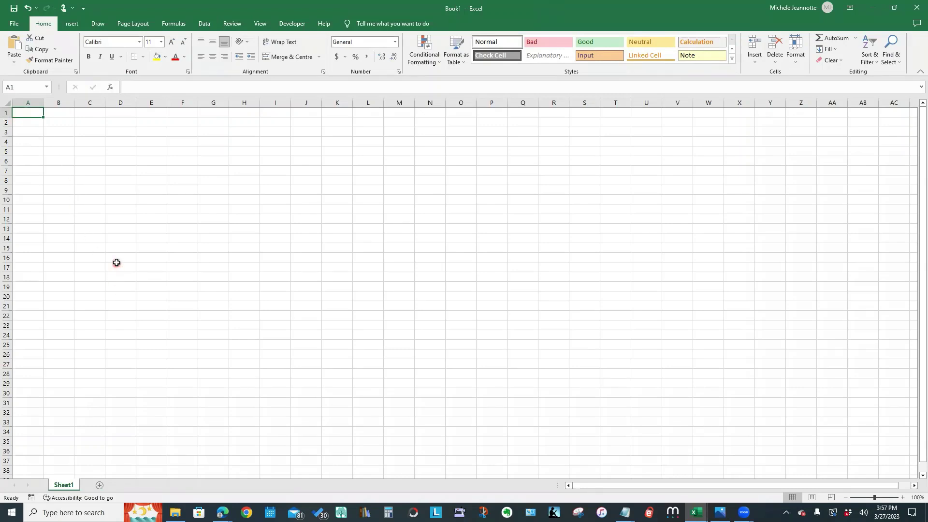
text(Event	Quarter	Year	Surname	Given Name	AAD/Spouse	District	Flag	Volume	Page)
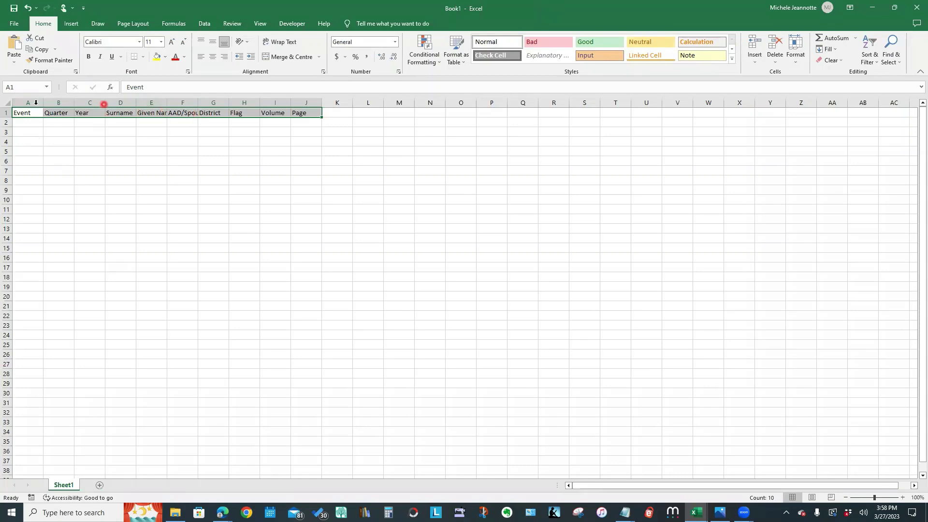
Widen all the sheet's columns equally and set the AAD/Spouse/Mother column's width to 25.00
click(8, 102)
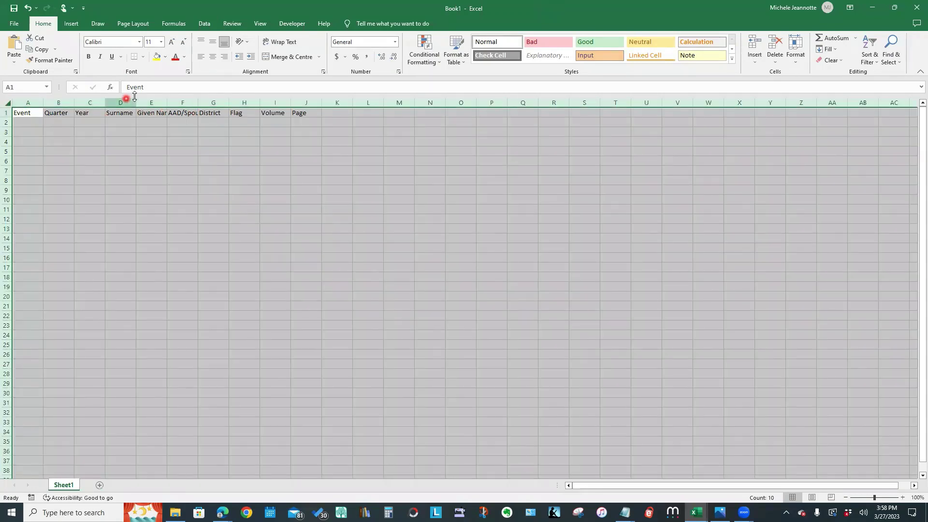
drag(136, 102, 163, 101)
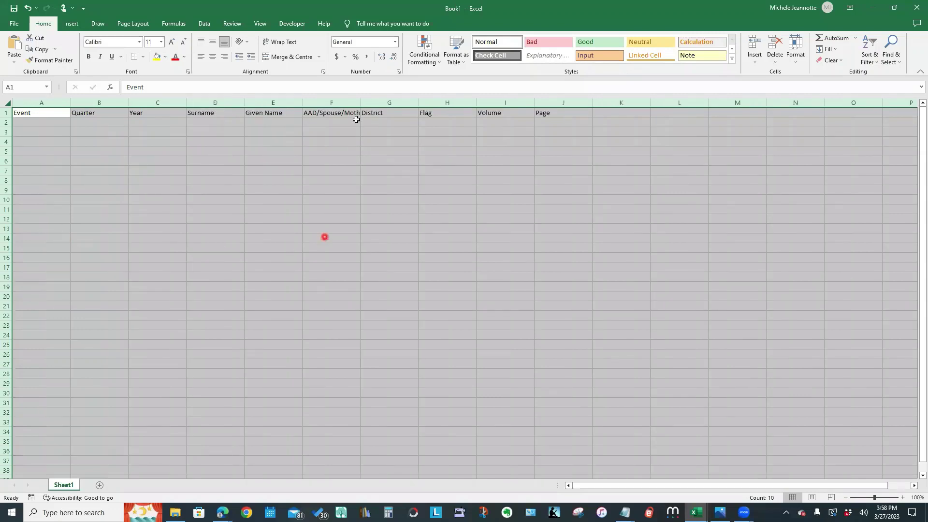
click(355, 99)
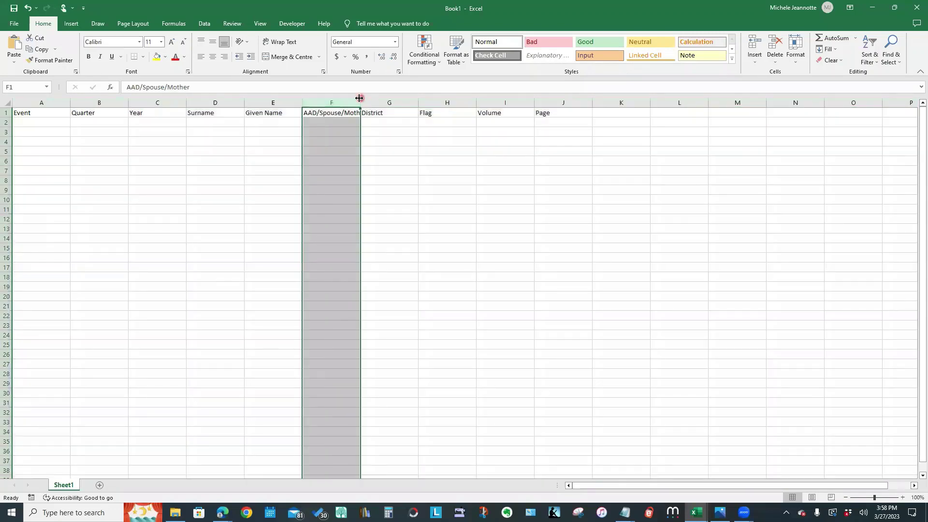
drag(362, 99, 390, 99)
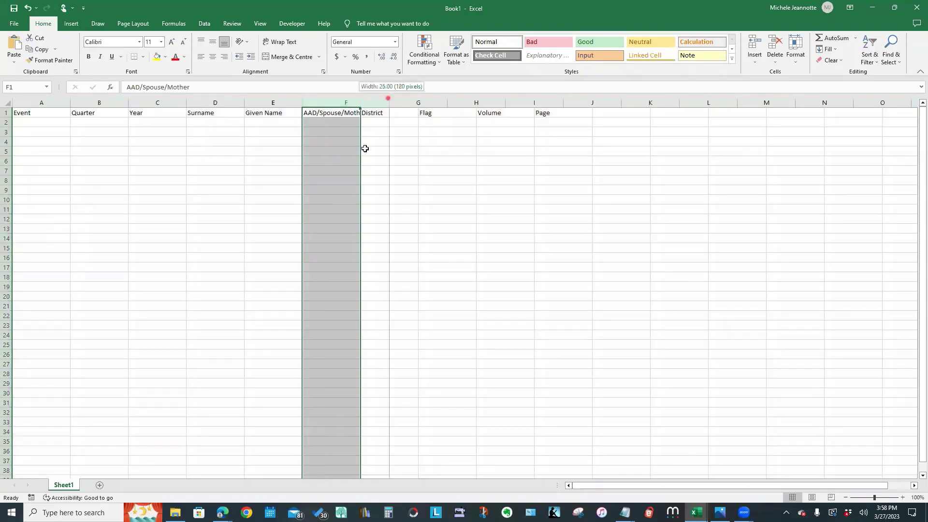
click(435, 238)
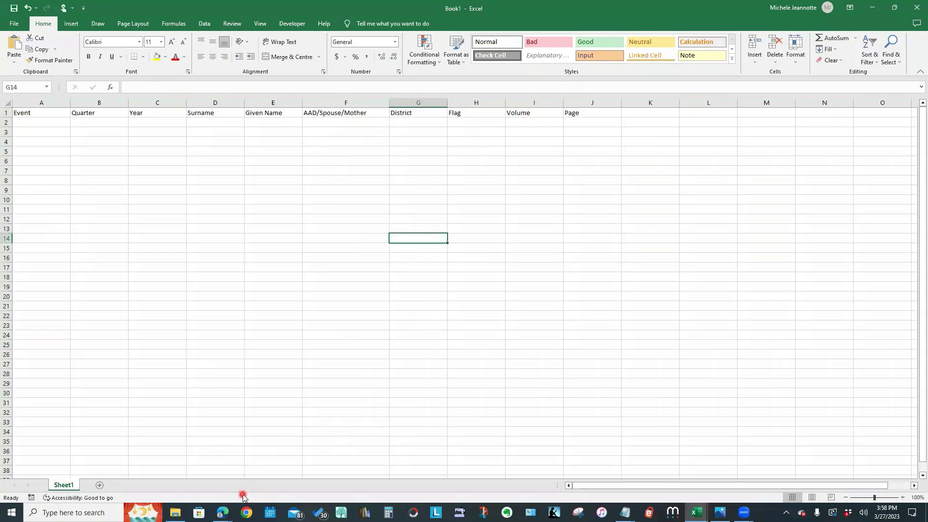
Copy the first page of birth records below the headings in search (3).txt and paste them into Book1 starting at cell A2
mouse_move(720, 512)
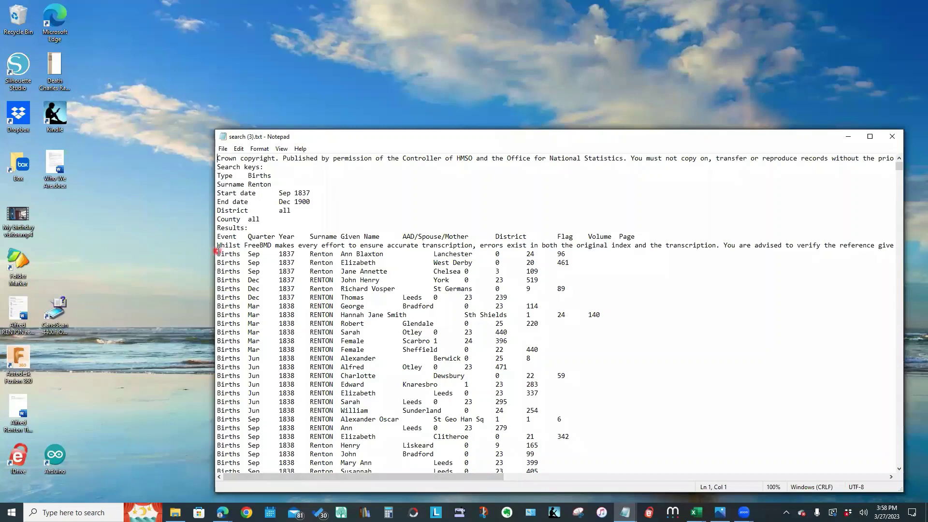
mouse_move(216, 254)
mouse_down()
mouse_move(310, 262)
mouse_move(309, 299)
mouse_move(551, 324)
mouse_move(603, 373)
mouse_move(652, 470)
mouse_move(601, 467)
mouse_up()
key(ctrl+c)
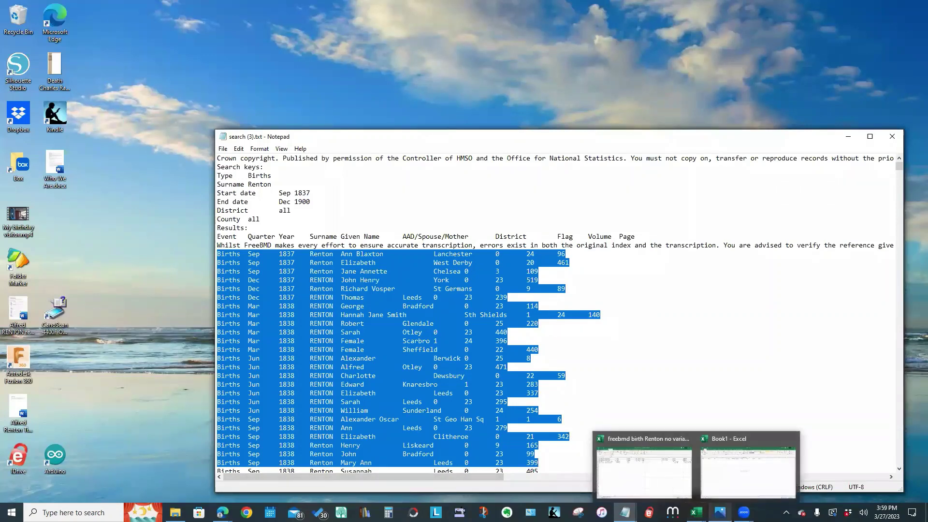
mouse_move(697, 513)
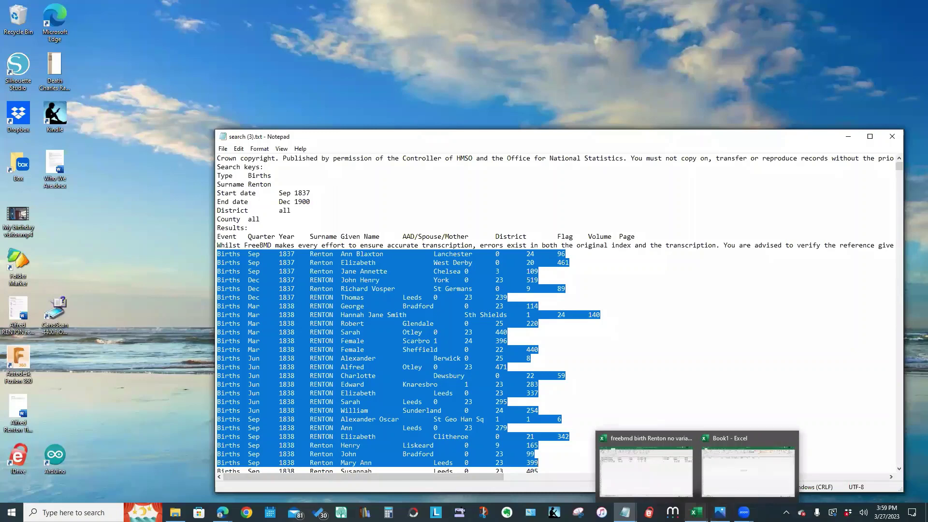
click(723, 481)
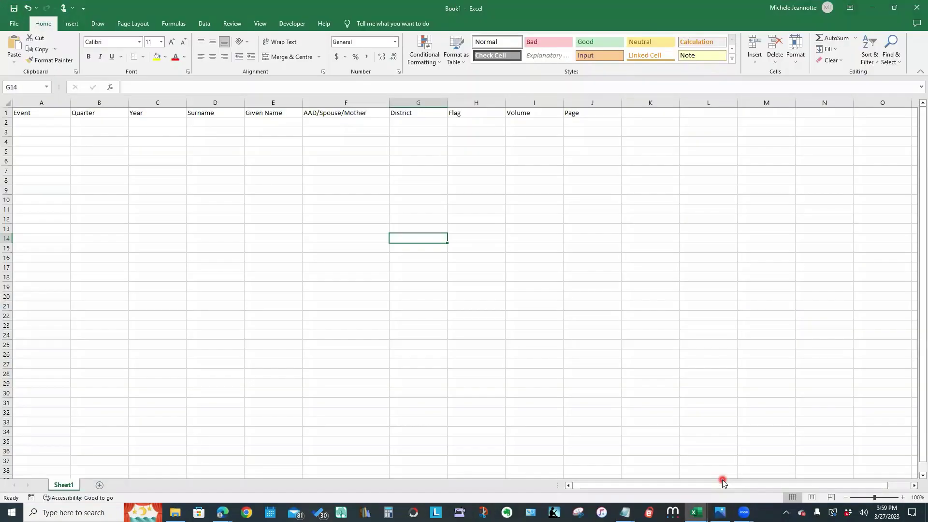
click(21, 123)
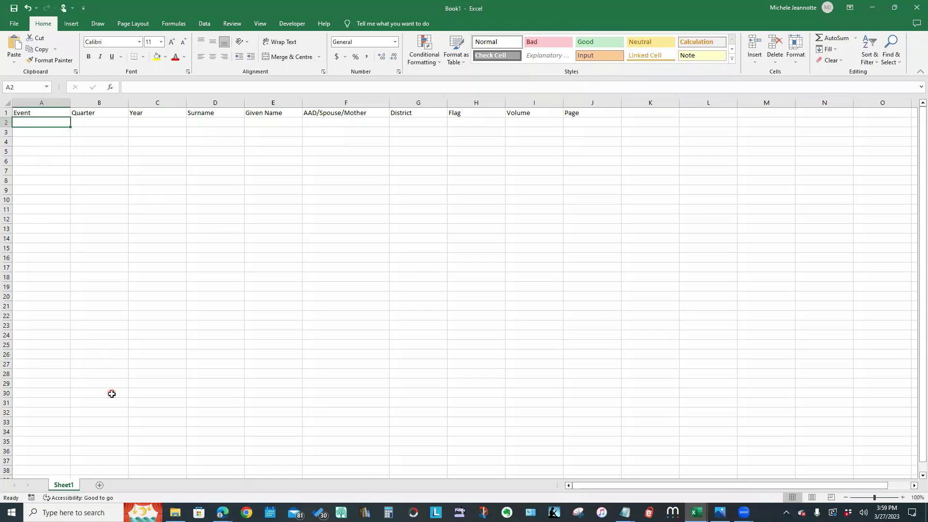
key(ctrl+v)
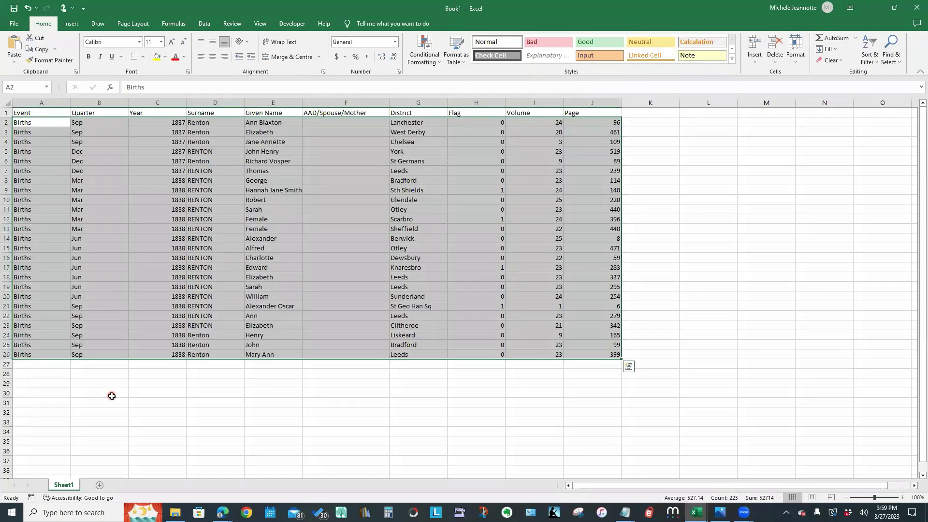
click(196, 386)
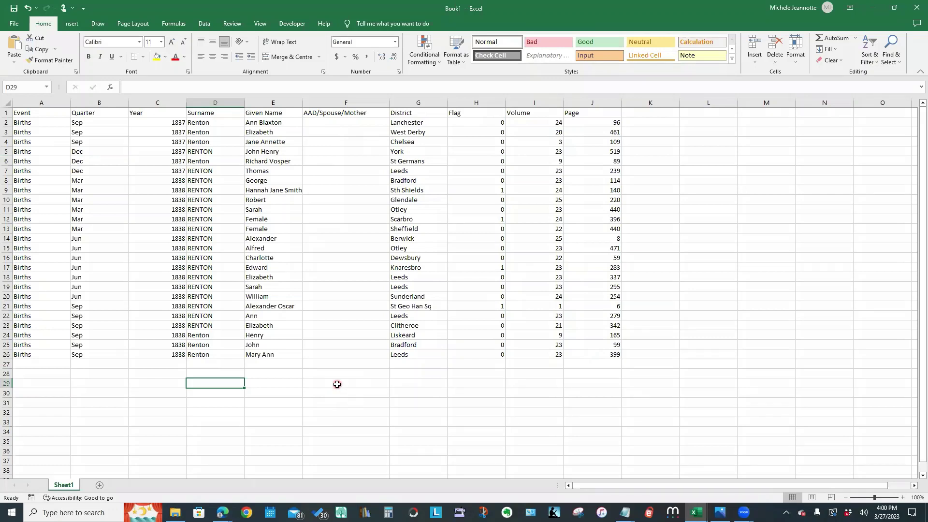
Return to the existing birth records workbook and examine the 1839 records in rows 35 to 39 one by one
click(912, 10)
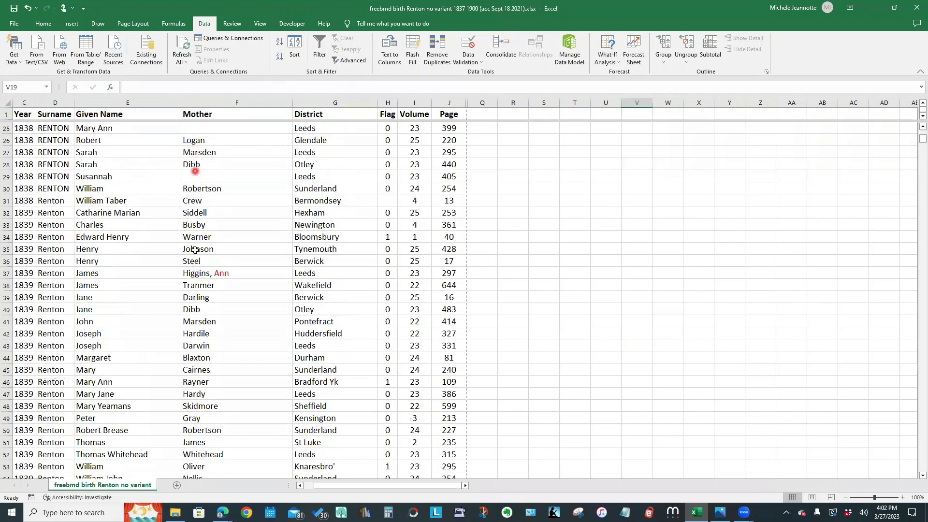
click(6, 249)
click(6, 261)
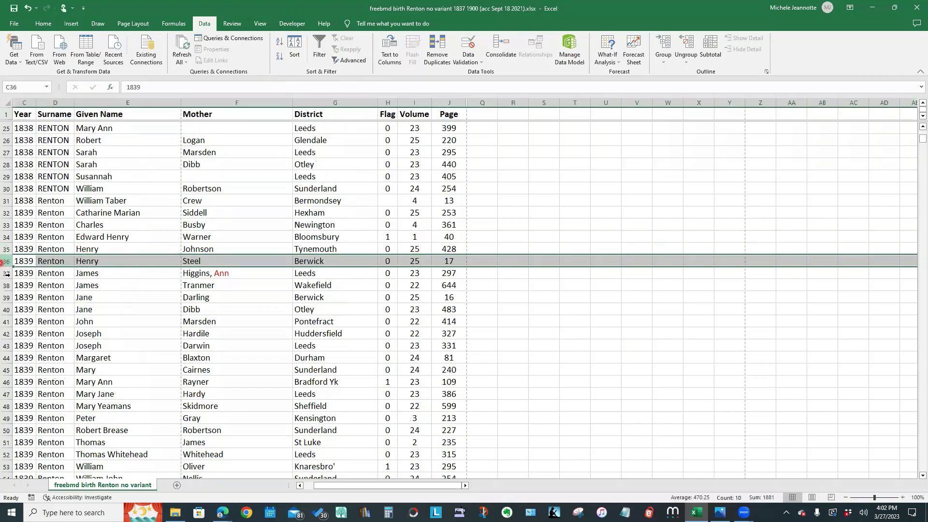
click(6, 273)
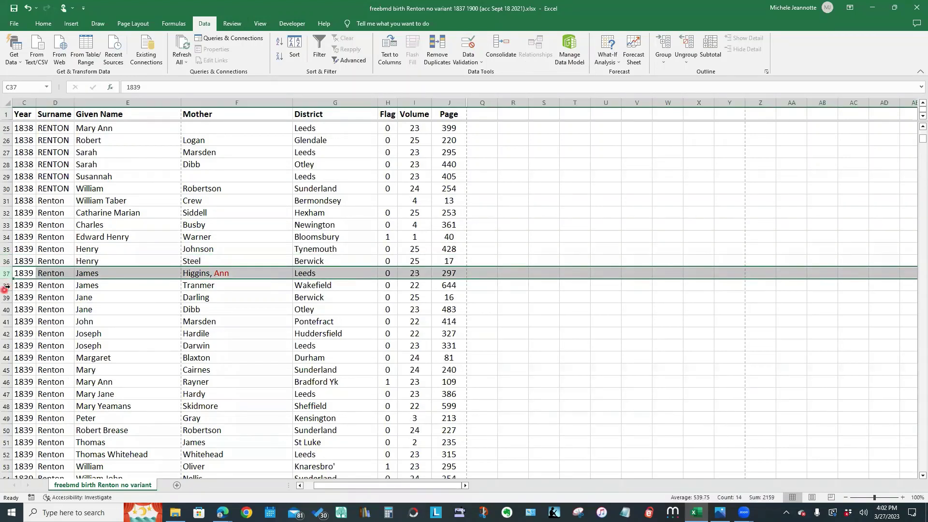
click(5, 285)
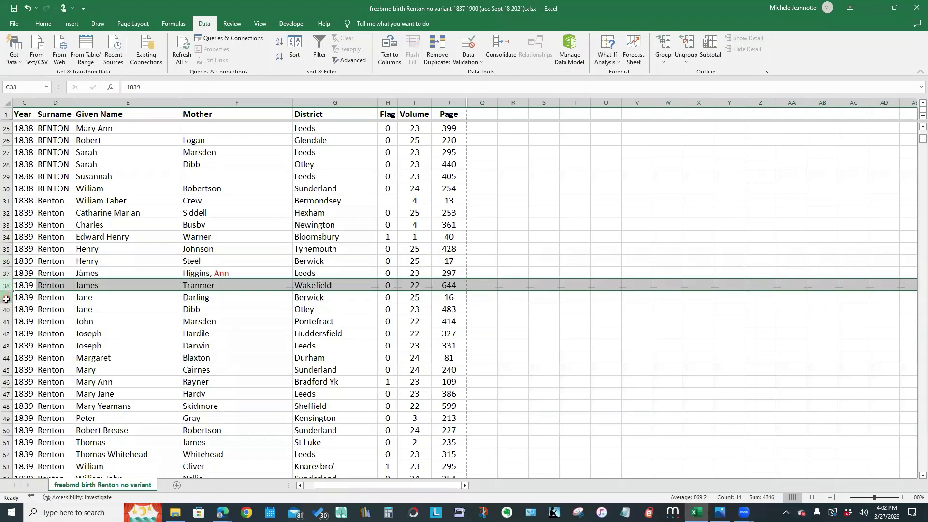
click(7, 298)
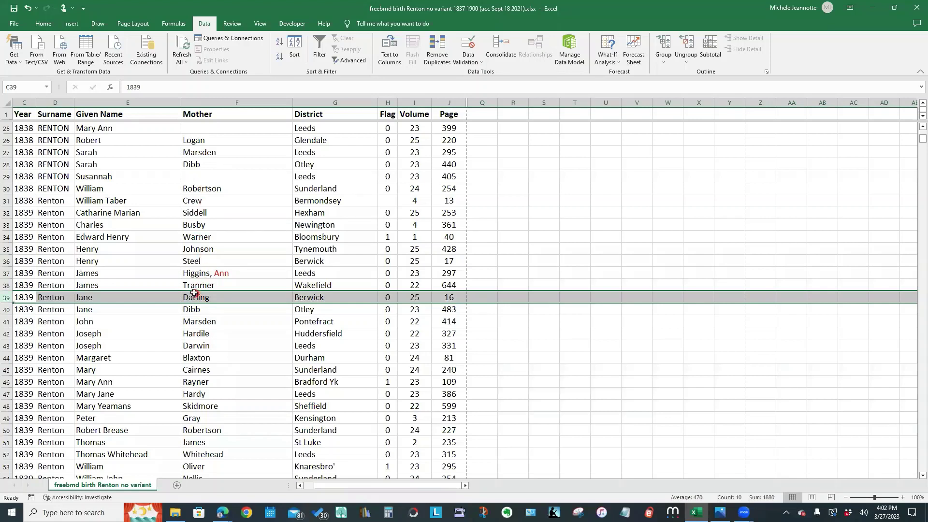
click(532, 201)
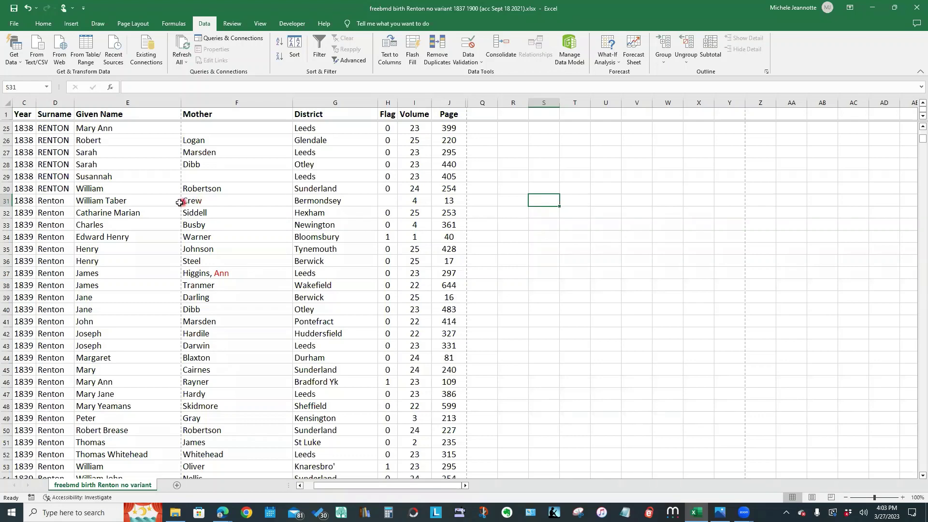
Turn on column filters for the whole sheet and filter the Mother column to show only the sixth mother in its list of values
click(5, 102)
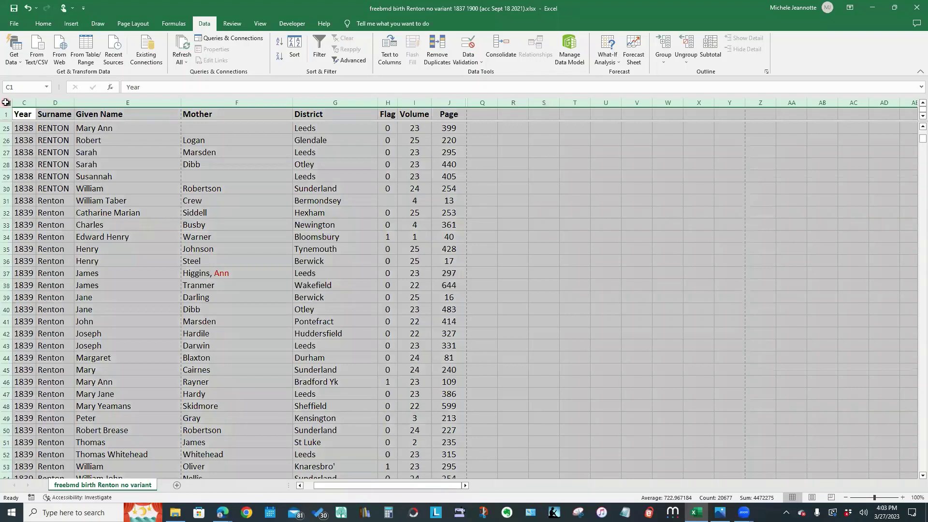
click(323, 49)
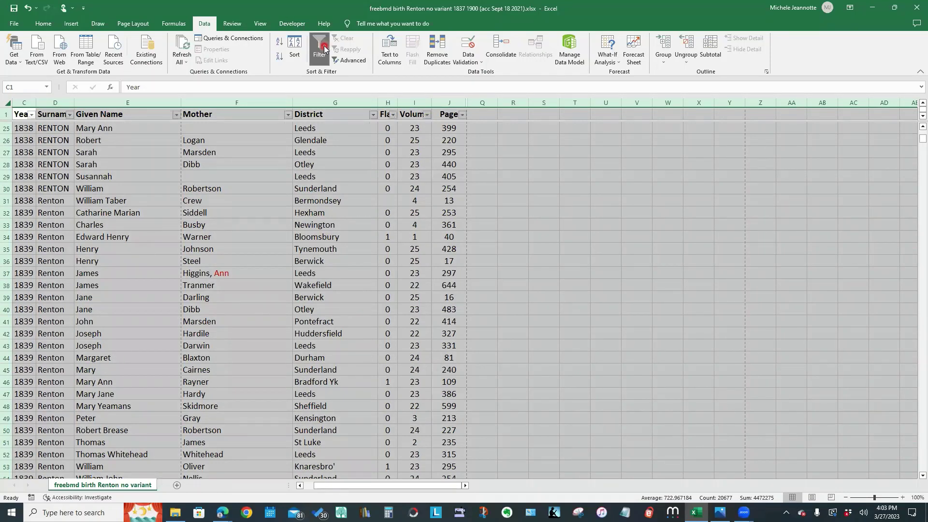
click(288, 115)
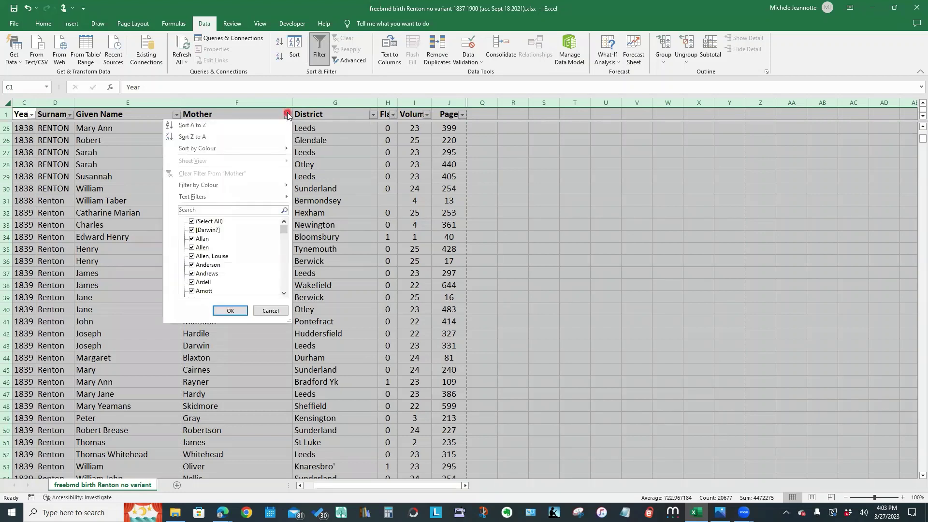
click(192, 222)
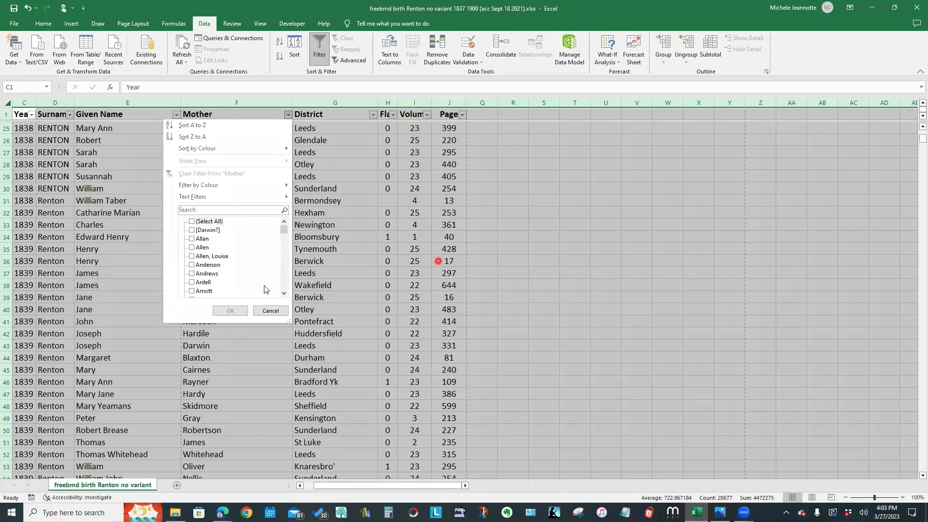
click(192, 274)
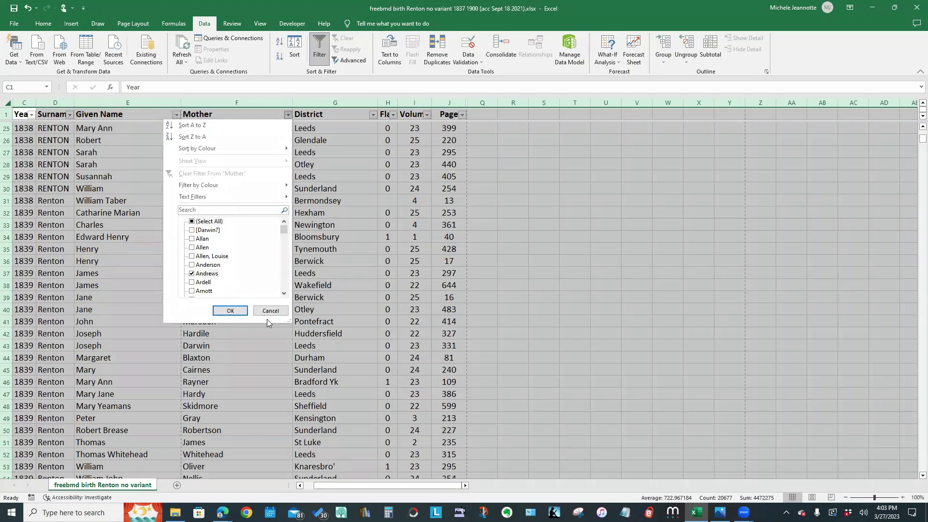
click(231, 311)
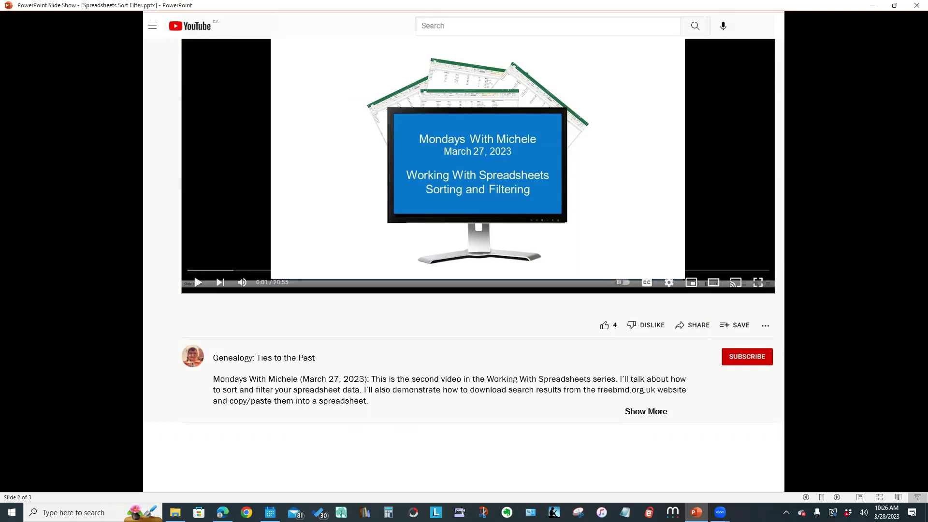
click(763, 322)
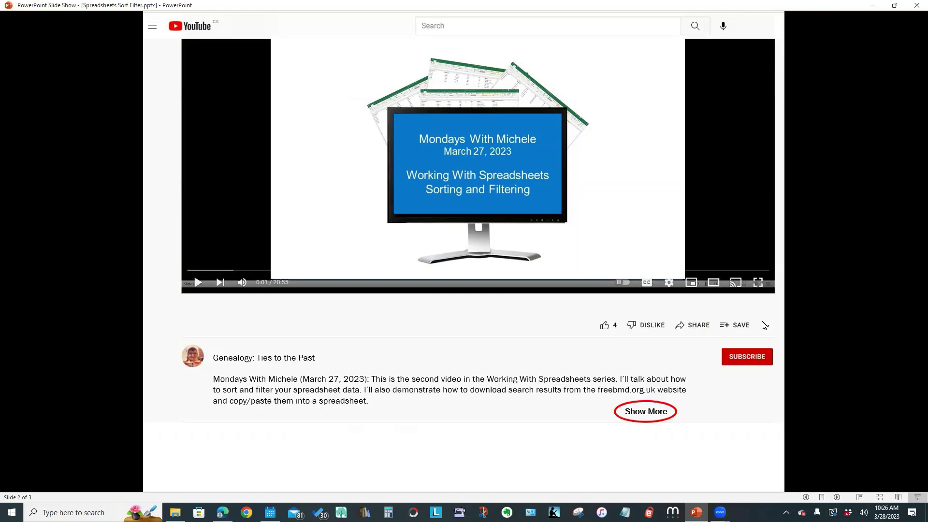